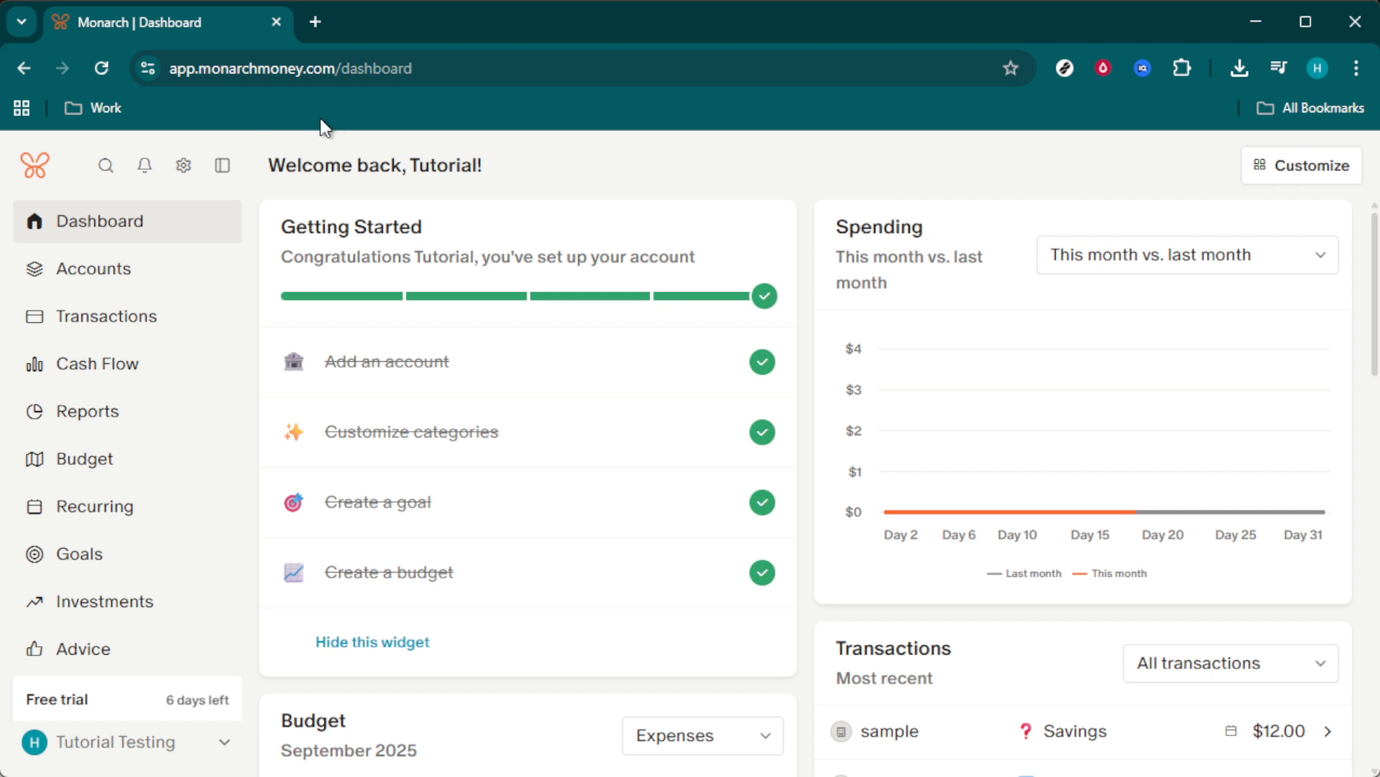
Open the form for adding a manual Investments account, review its fields, and cancel without saving.
{"action": "left_click", "coordinate": [114, 280]}
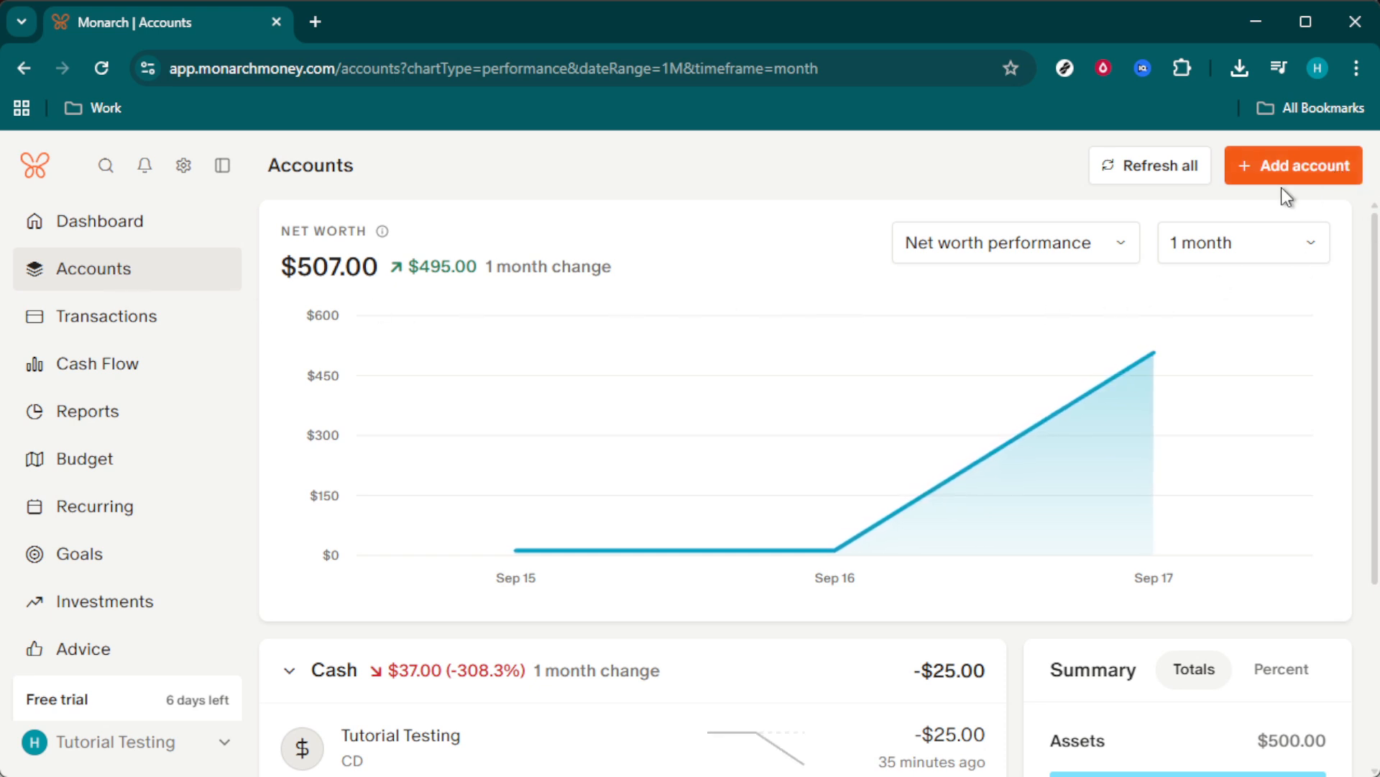
{"action": "left_click", "coordinate": [1297, 173]}
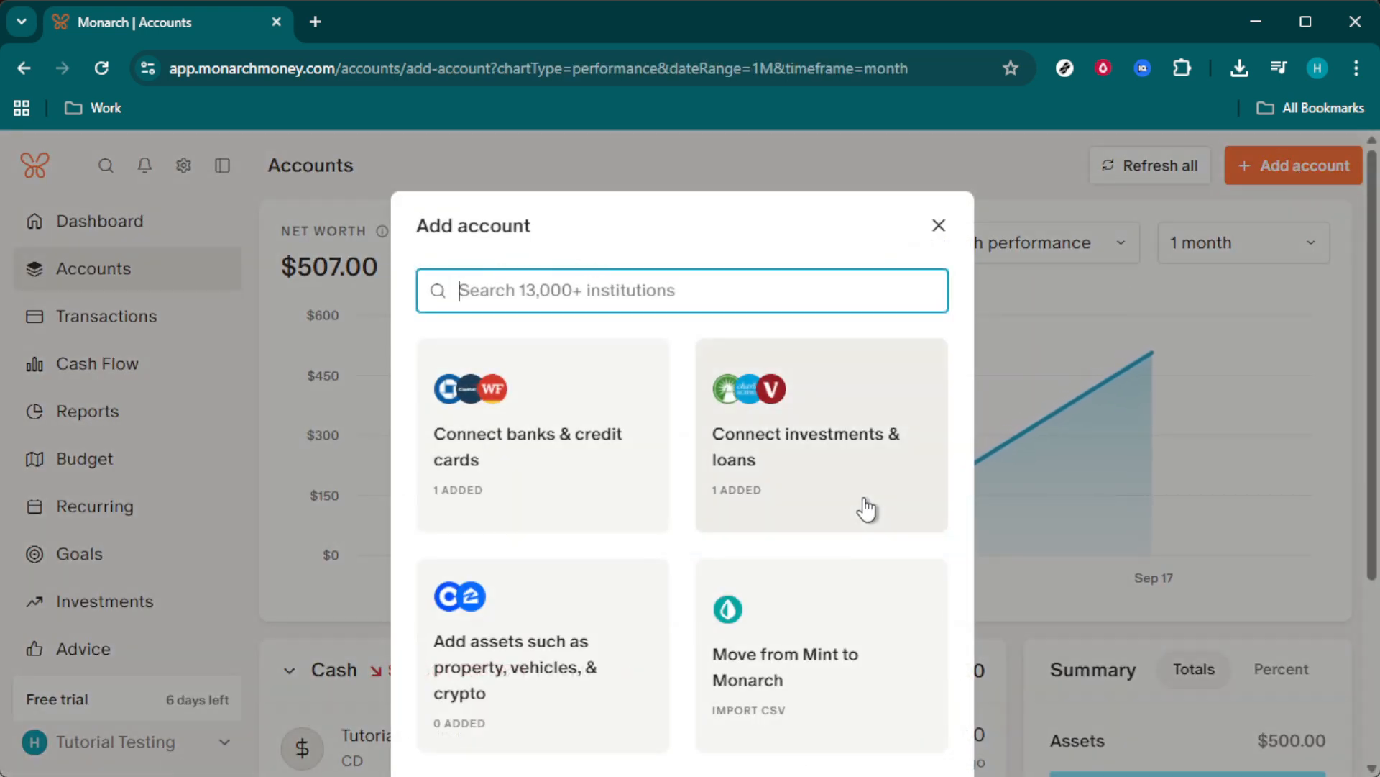
{"action": "scroll", "coordinate": [848, 522], "scroll_direction": "down", "scroll_amount": 3}
{"action": "scroll", "coordinate": [838, 519], "scroll_direction": "down", "scroll_amount": 1}
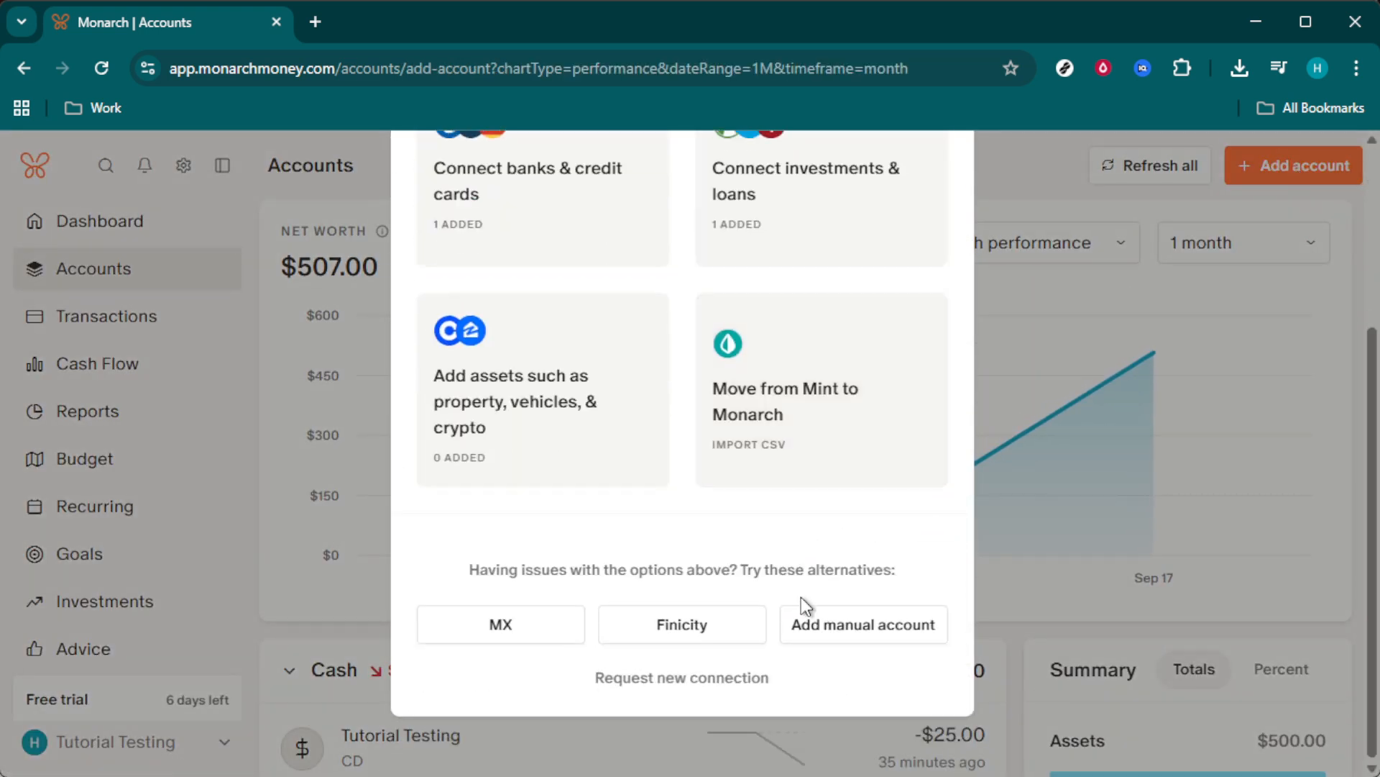
{"action": "left_click", "coordinate": [848, 625]}
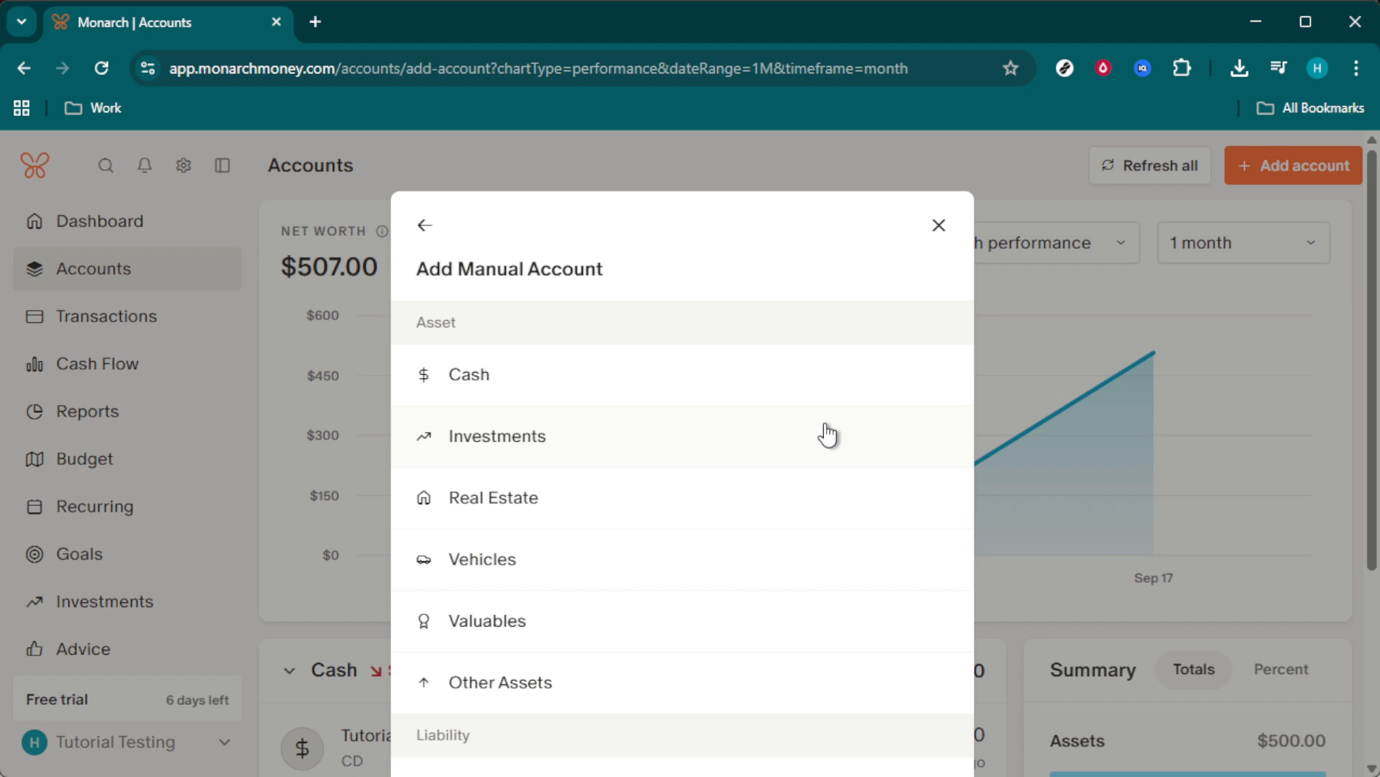
{"action": "left_click", "coordinate": [505, 460]}
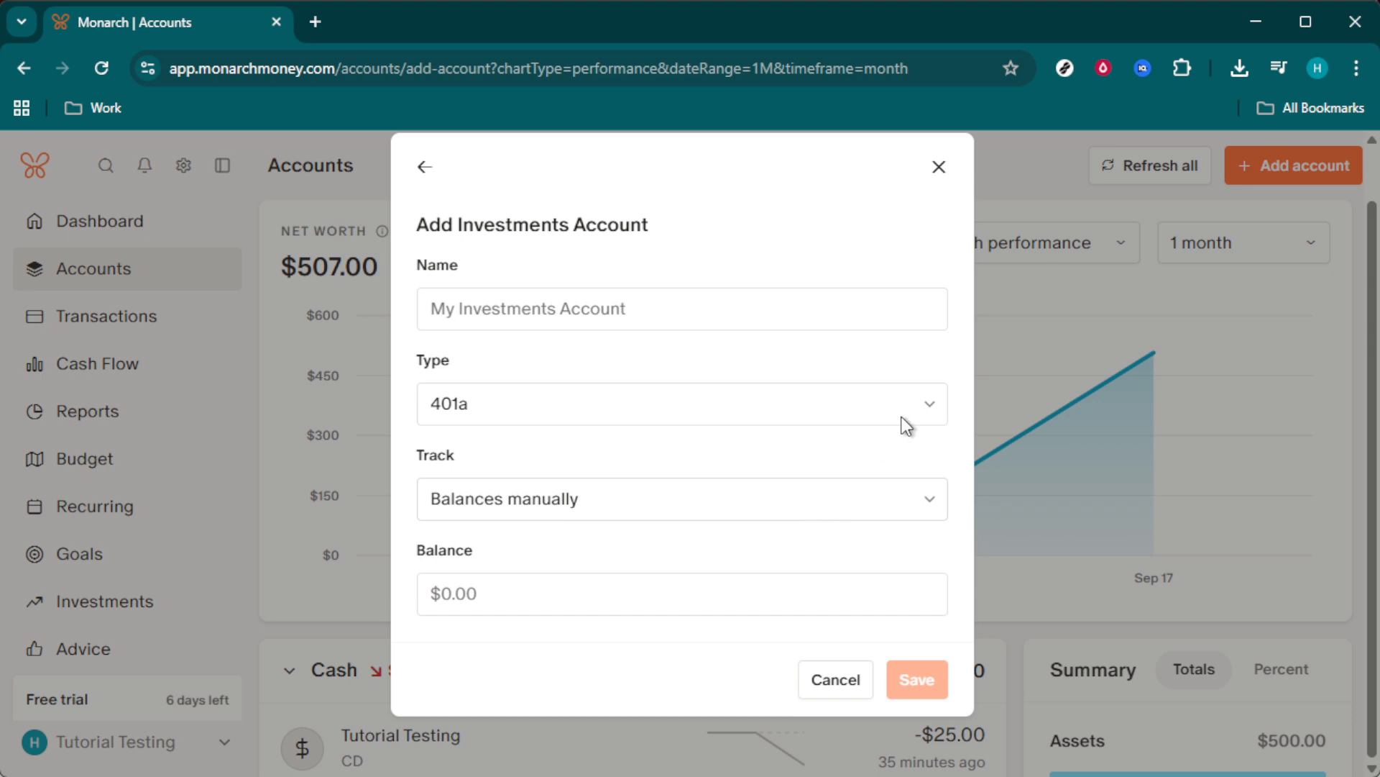
{"action": "left_click", "coordinate": [838, 689]}
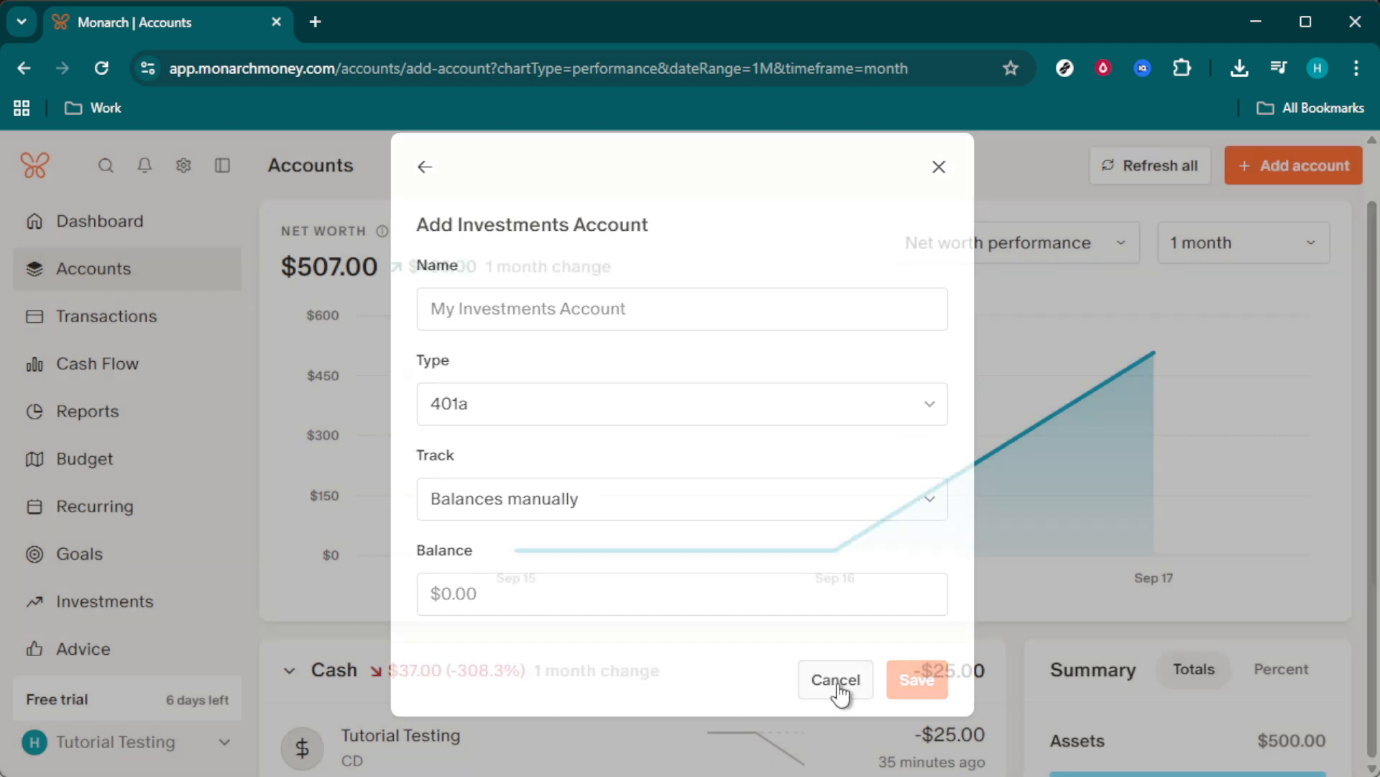
Start a new transaction, assign it the Rent category, and cancel without adding it.
{"action": "left_click", "coordinate": [124, 316]}
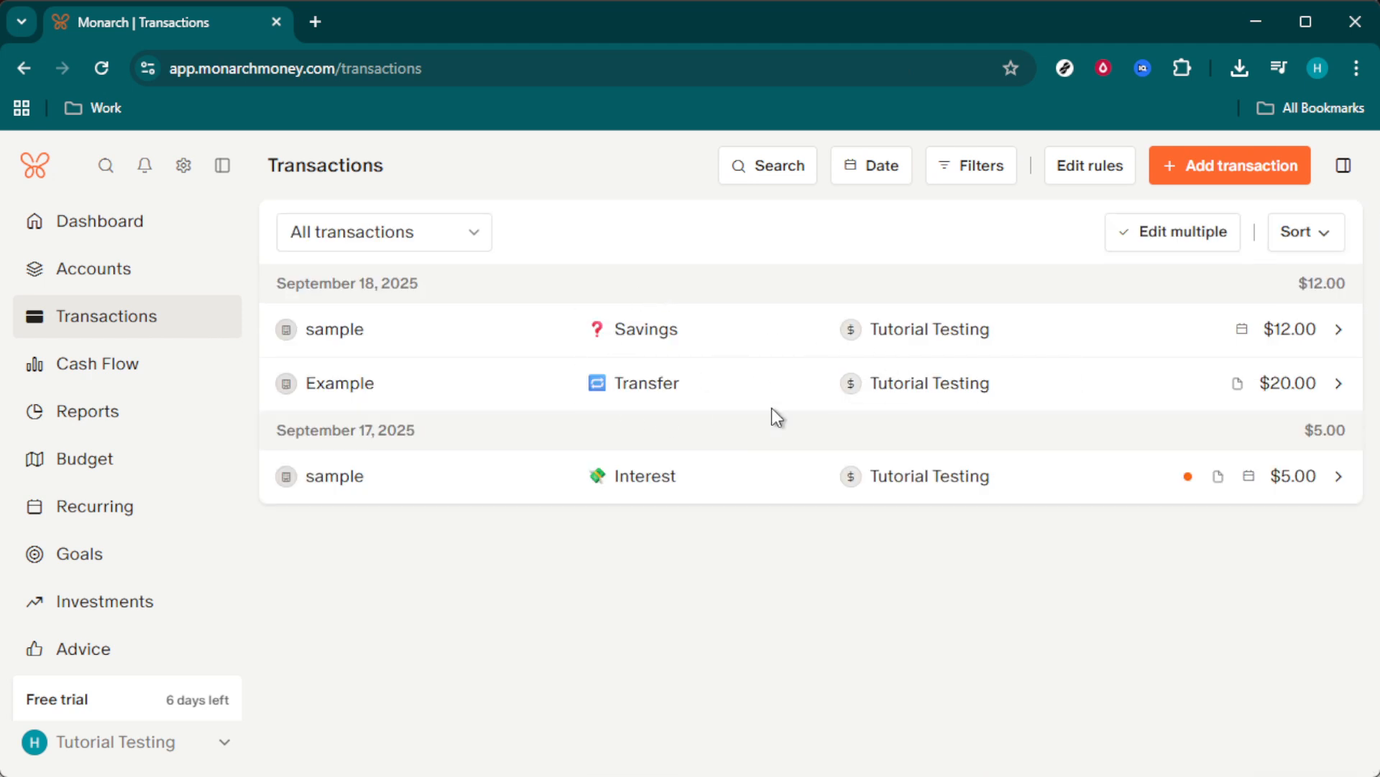
{"action": "left_click", "coordinate": [1212, 173]}
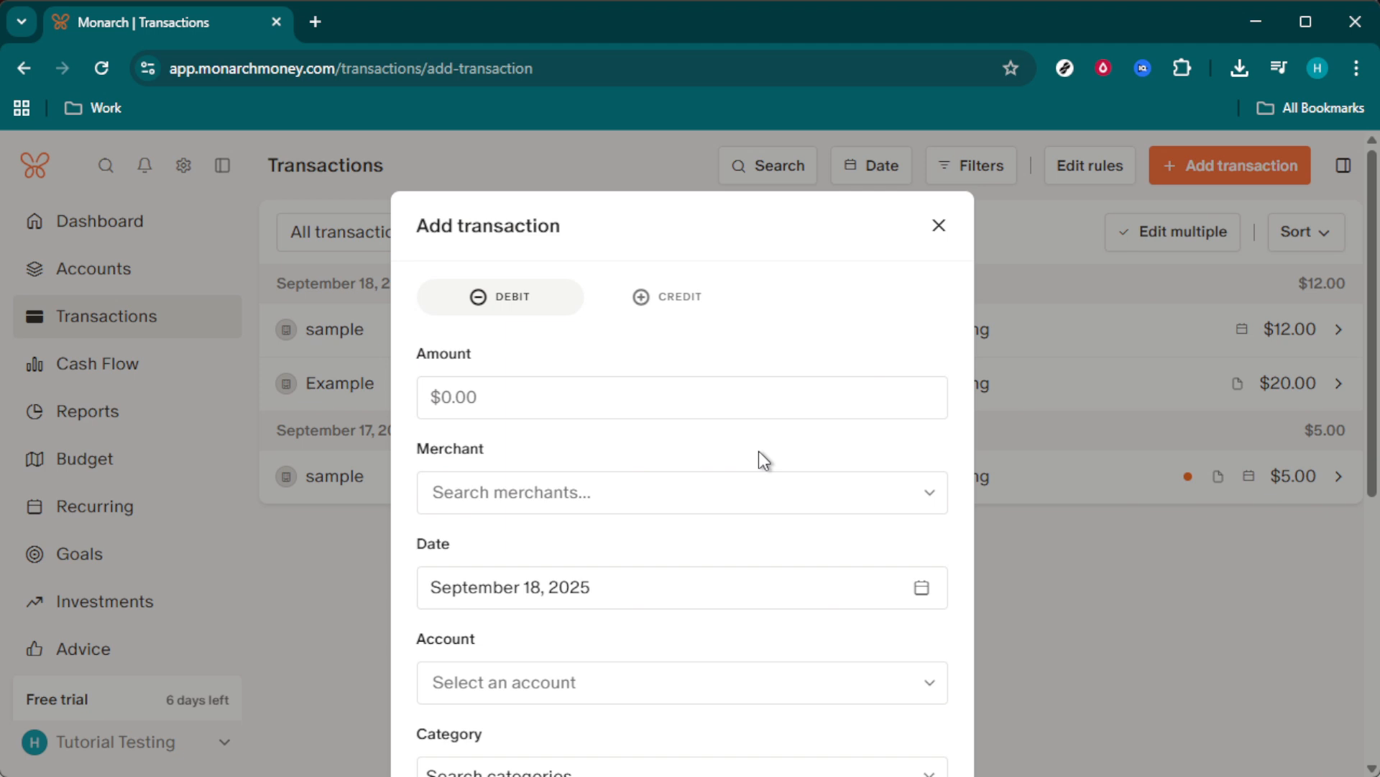
{"action": "scroll", "coordinate": [758, 451], "scroll_direction": "down", "scroll_amount": 3}
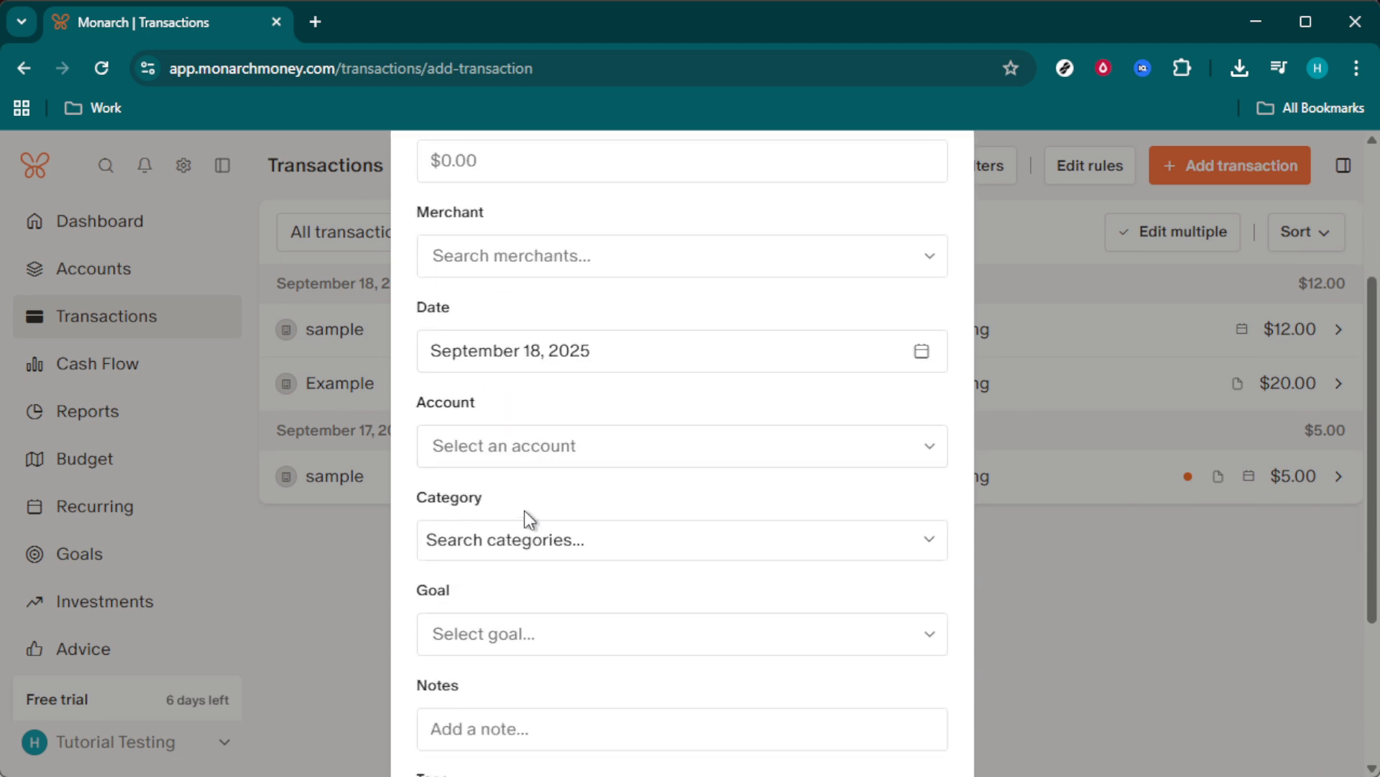
{"action": "left_click", "coordinate": [537, 540]}
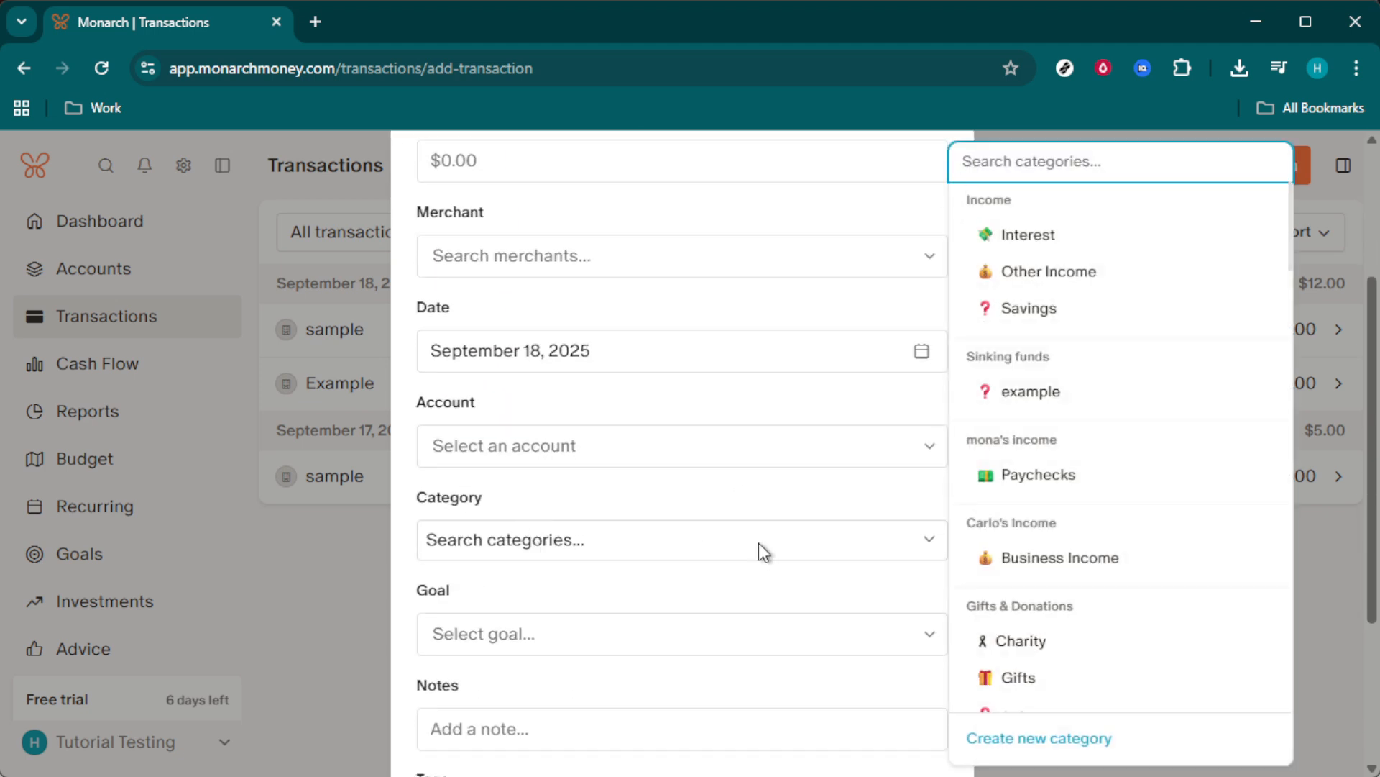
{"action": "scroll", "coordinate": [1145, 451], "scroll_direction": "down", "scroll_amount": 1}
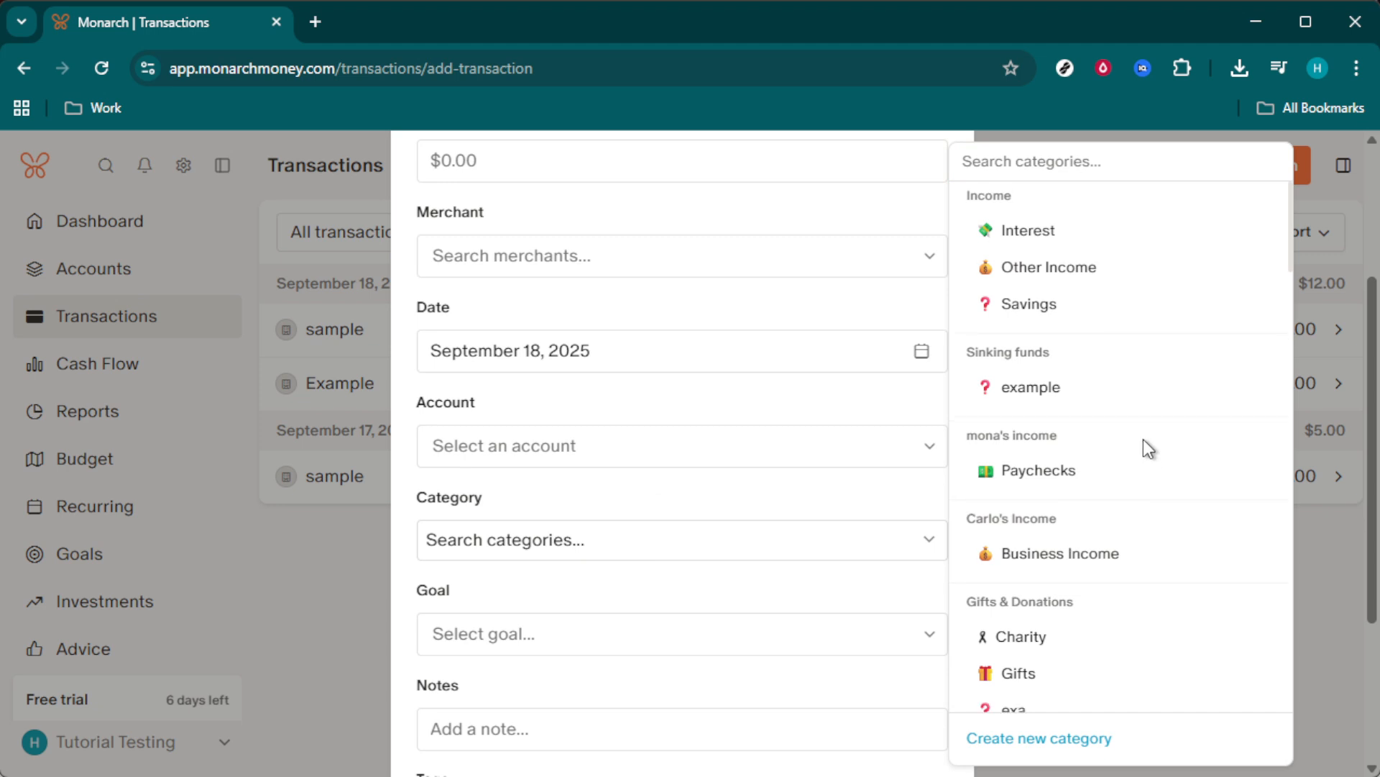
{"action": "scroll", "coordinate": [1144, 440], "scroll_direction": "down", "scroll_amount": 4}
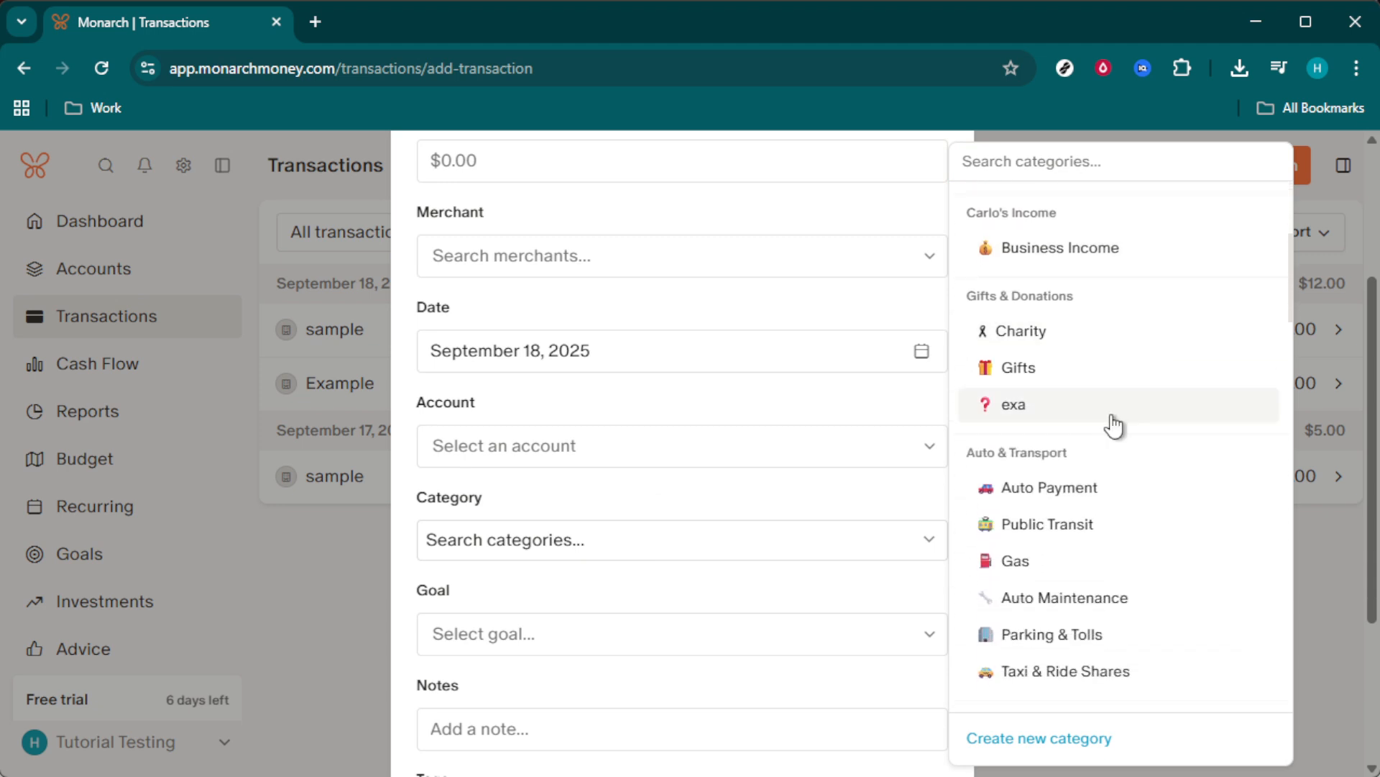
{"action": "scroll", "coordinate": [1122, 404], "scroll_direction": "down", "scroll_amount": 1}
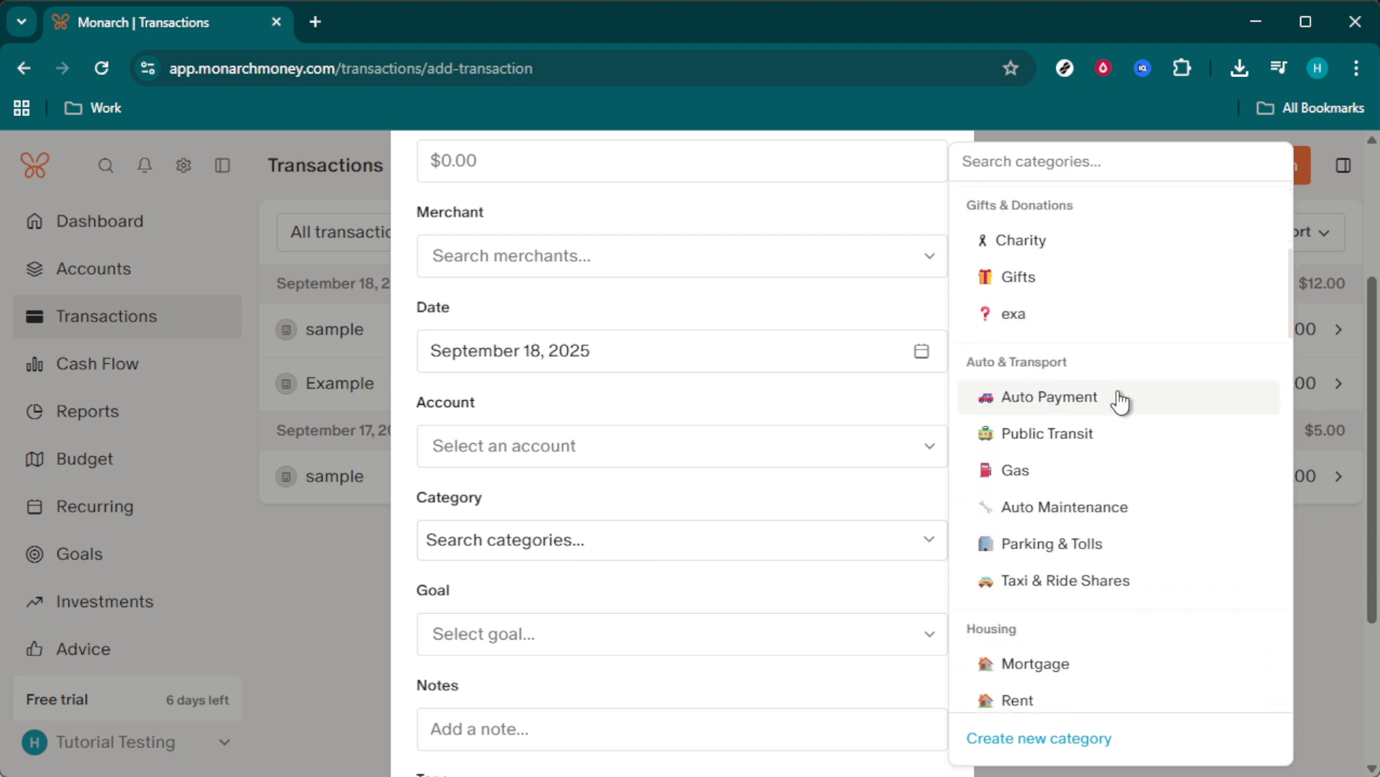
{"action": "scroll", "coordinate": [1123, 336], "scroll_direction": "down", "scroll_amount": 2}
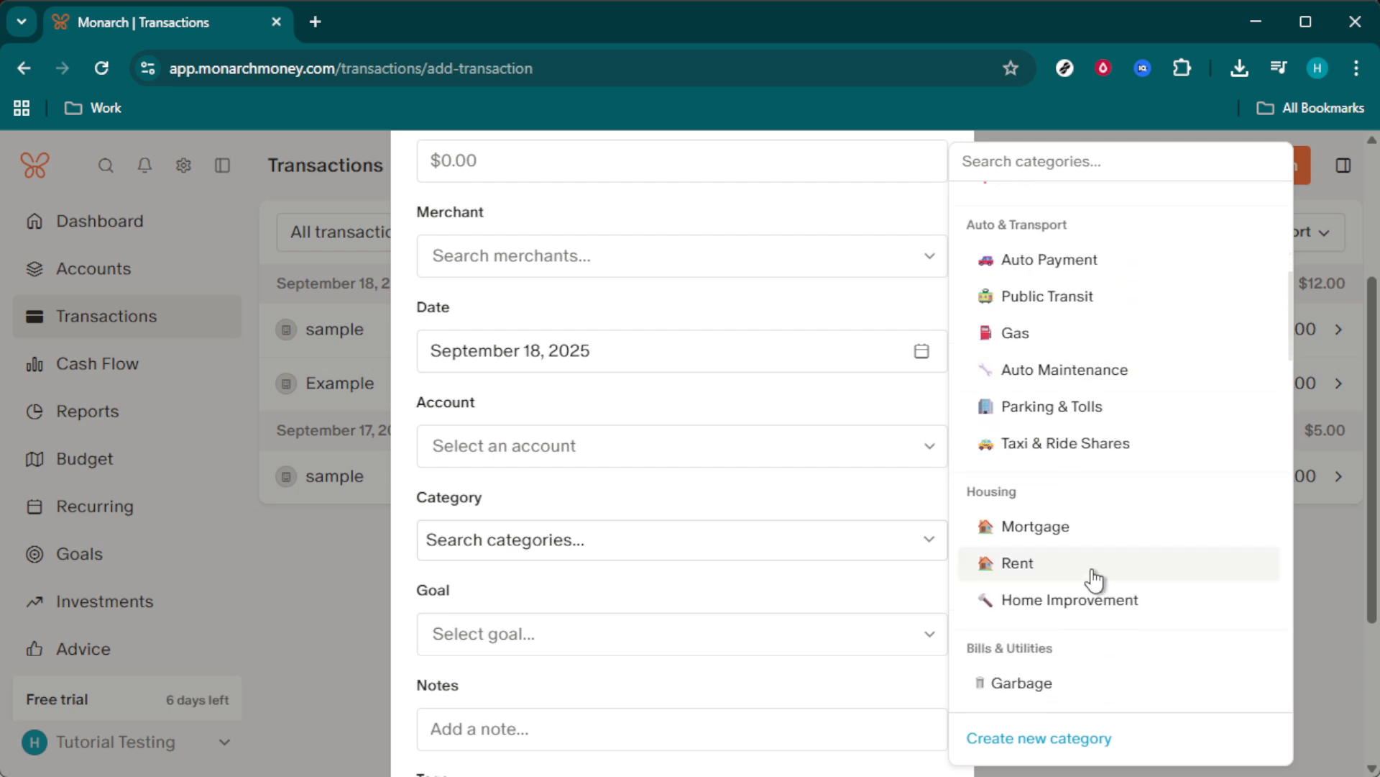
{"action": "left_click", "coordinate": [1076, 568]}
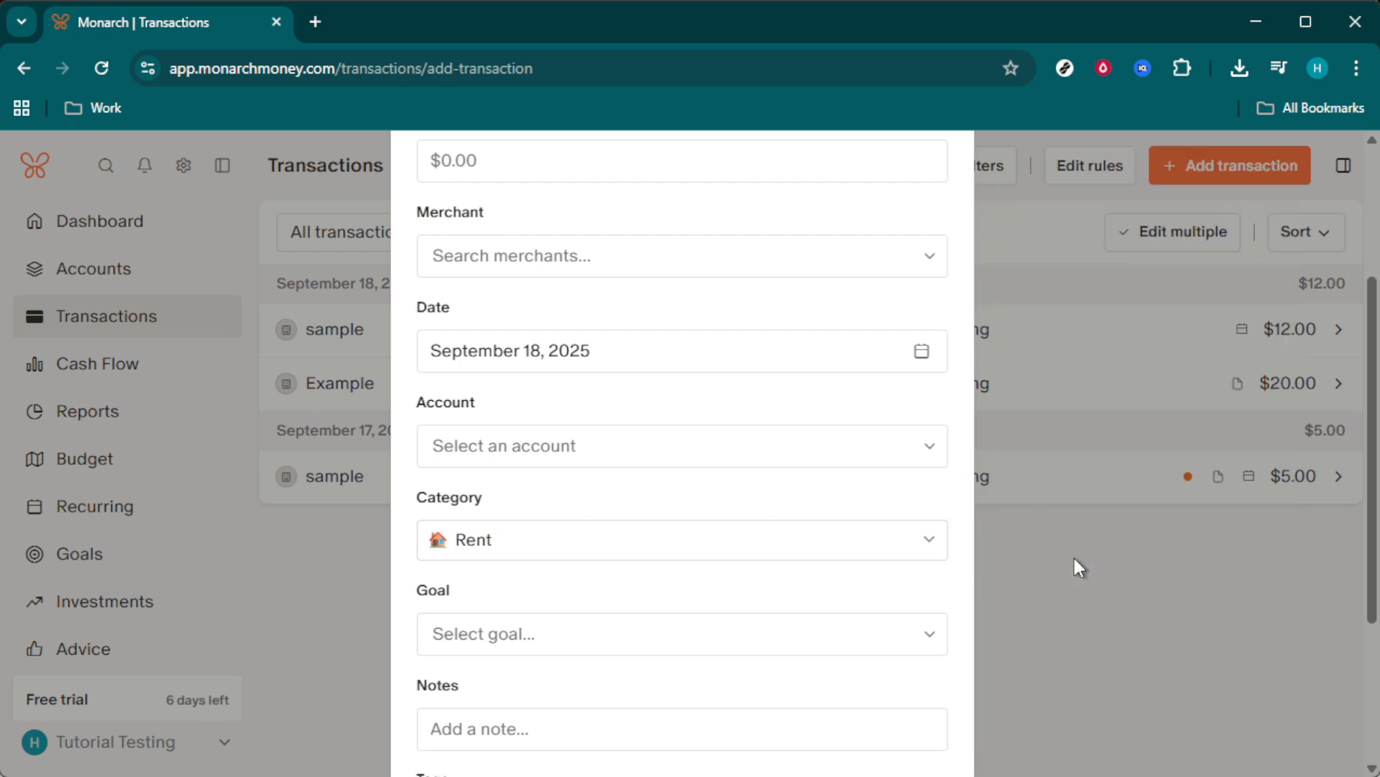
{"action": "scroll", "coordinate": [940, 557], "scroll_direction": "down", "scroll_amount": 3}
{"action": "scroll", "coordinate": [944, 570], "scroll_direction": "down", "scroll_amount": 1}
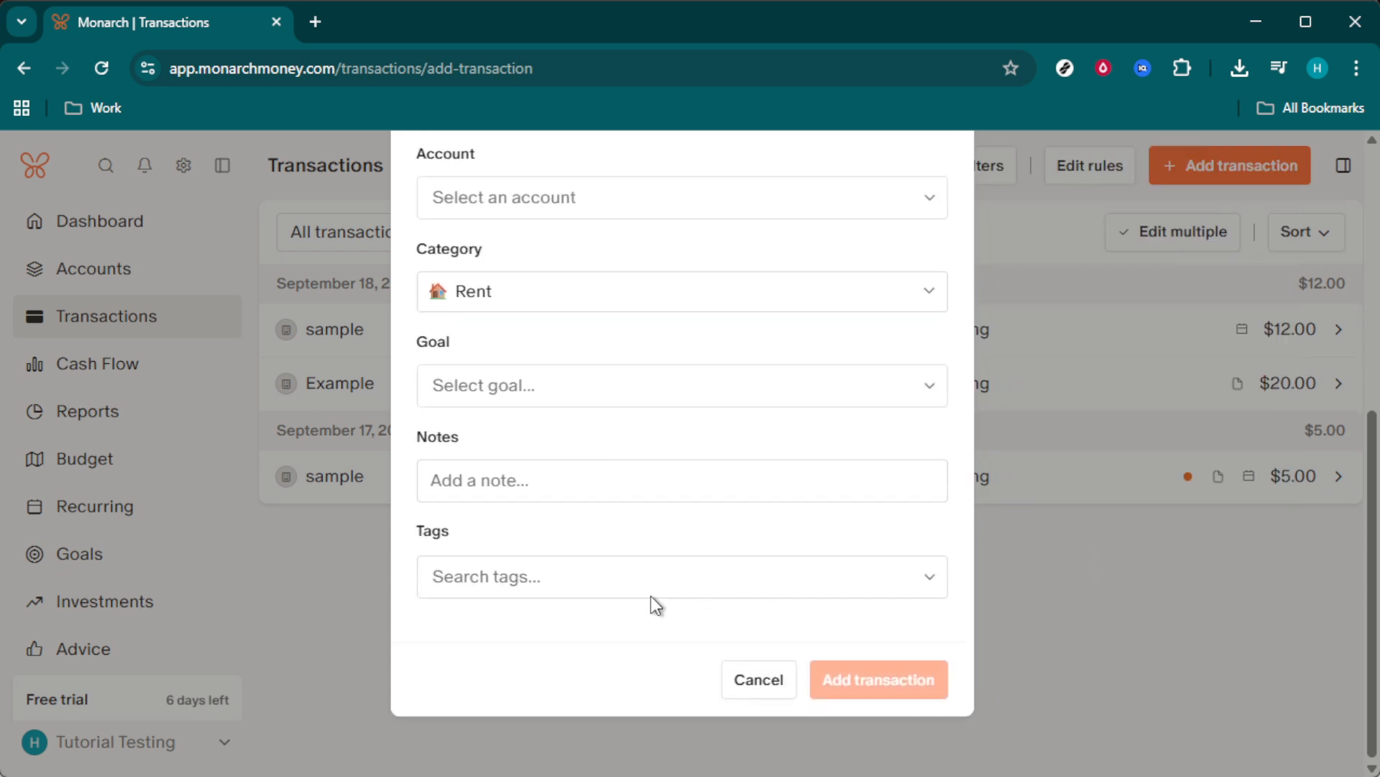
{"action": "left_click", "coordinate": [761, 689]}
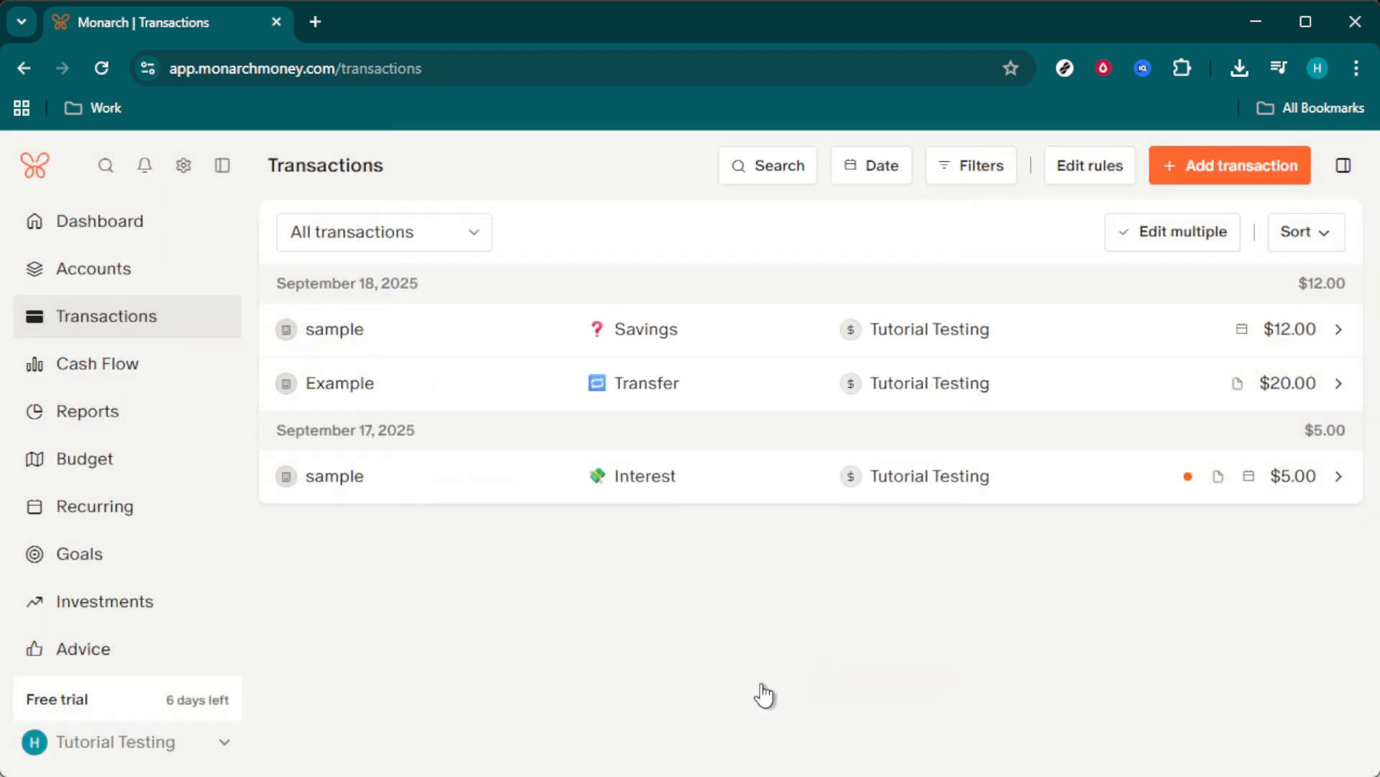
Start adding goals and select one Credit Cards goal from the pay-down goals.
{"action": "left_click", "coordinate": [70, 553]}
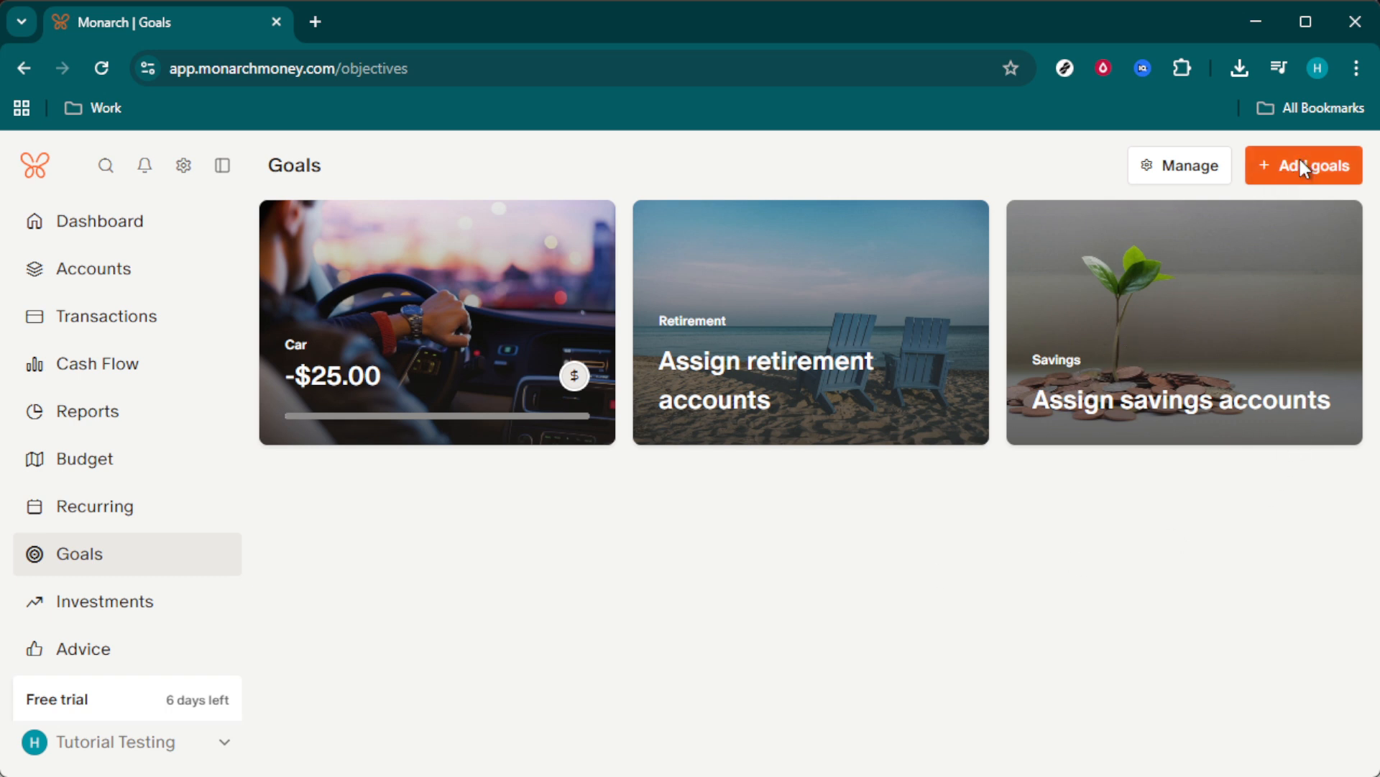
{"action": "left_click", "coordinate": [1285, 179]}
{"action": "scroll", "coordinate": [1078, 492], "scroll_direction": "down", "scroll_amount": 4}
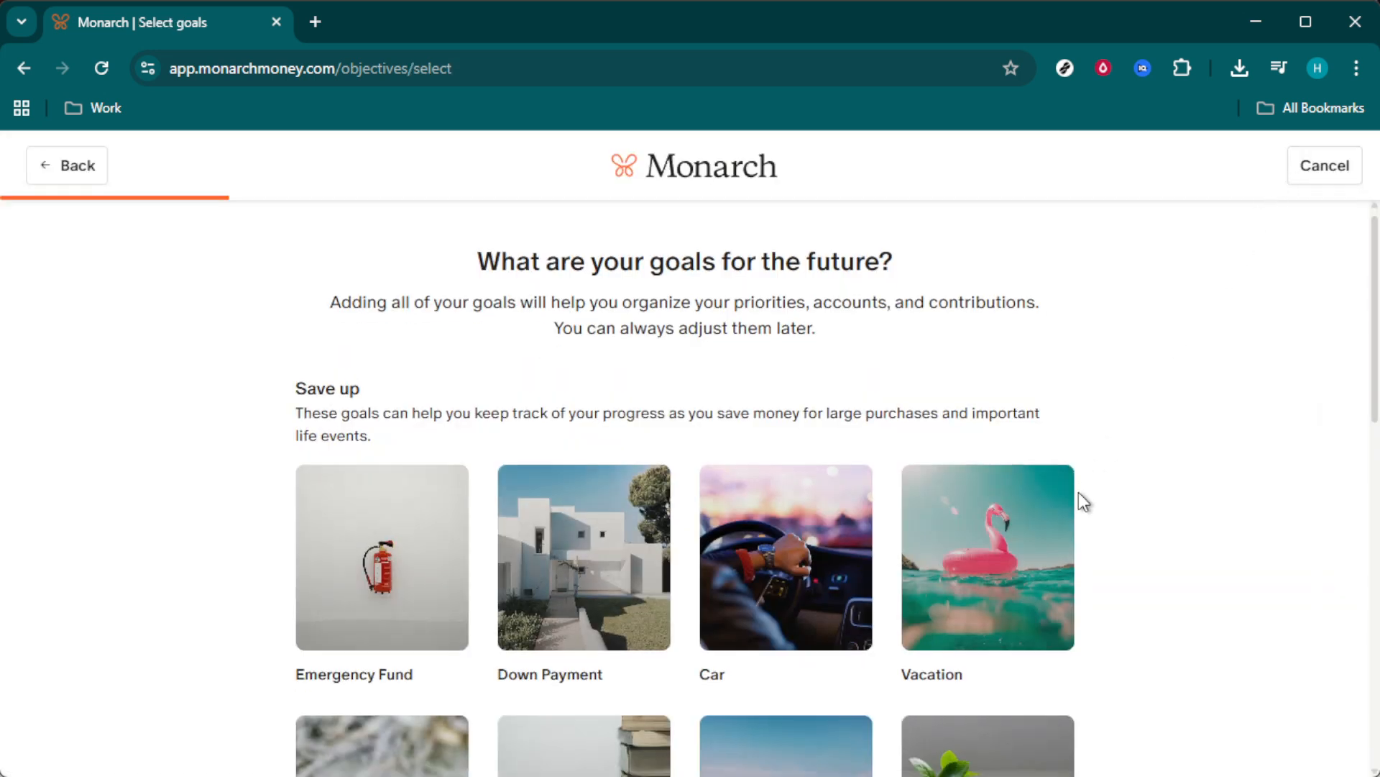
{"action": "scroll", "coordinate": [1079, 492], "scroll_direction": "down", "scroll_amount": 2}
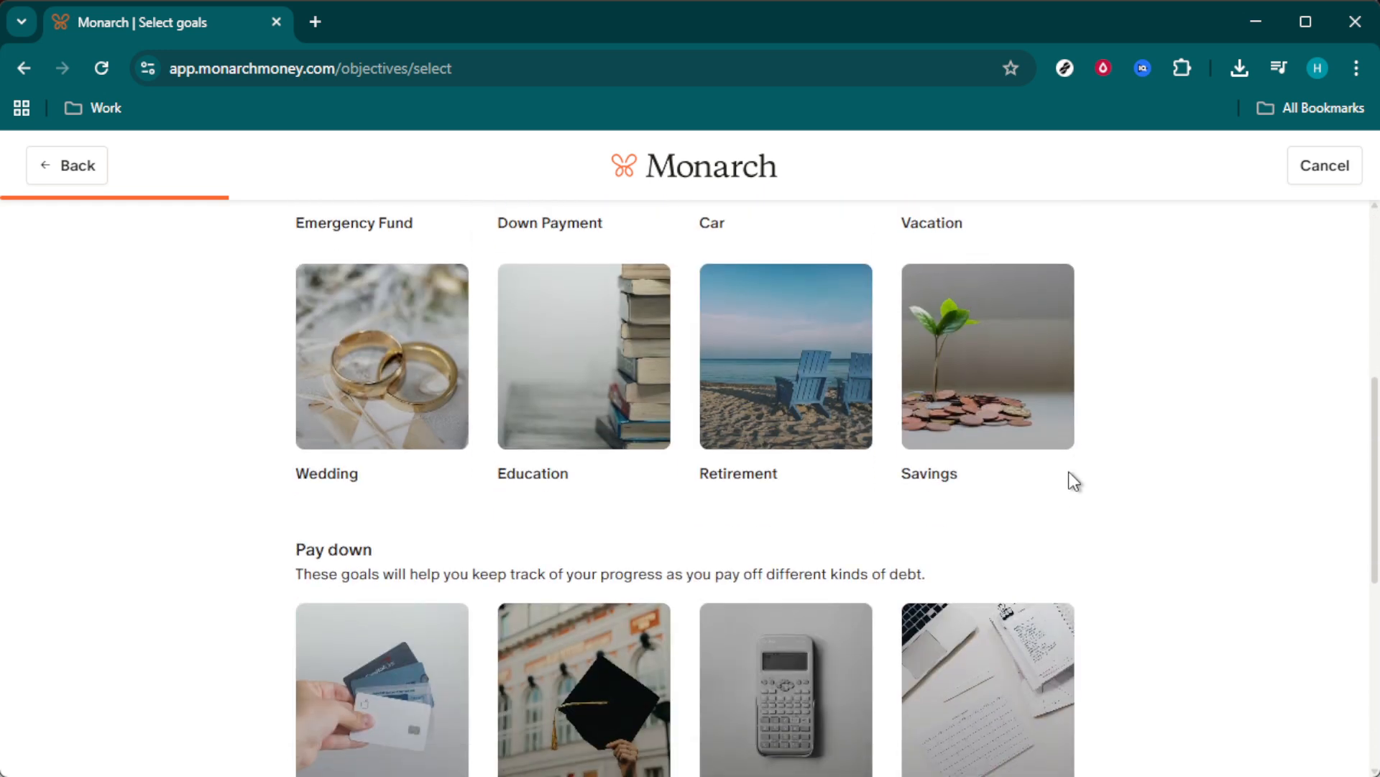
{"action": "scroll", "coordinate": [1069, 472], "scroll_direction": "down", "scroll_amount": 2}
{"action": "scroll", "coordinate": [1026, 444], "scroll_direction": "down", "scroll_amount": 2}
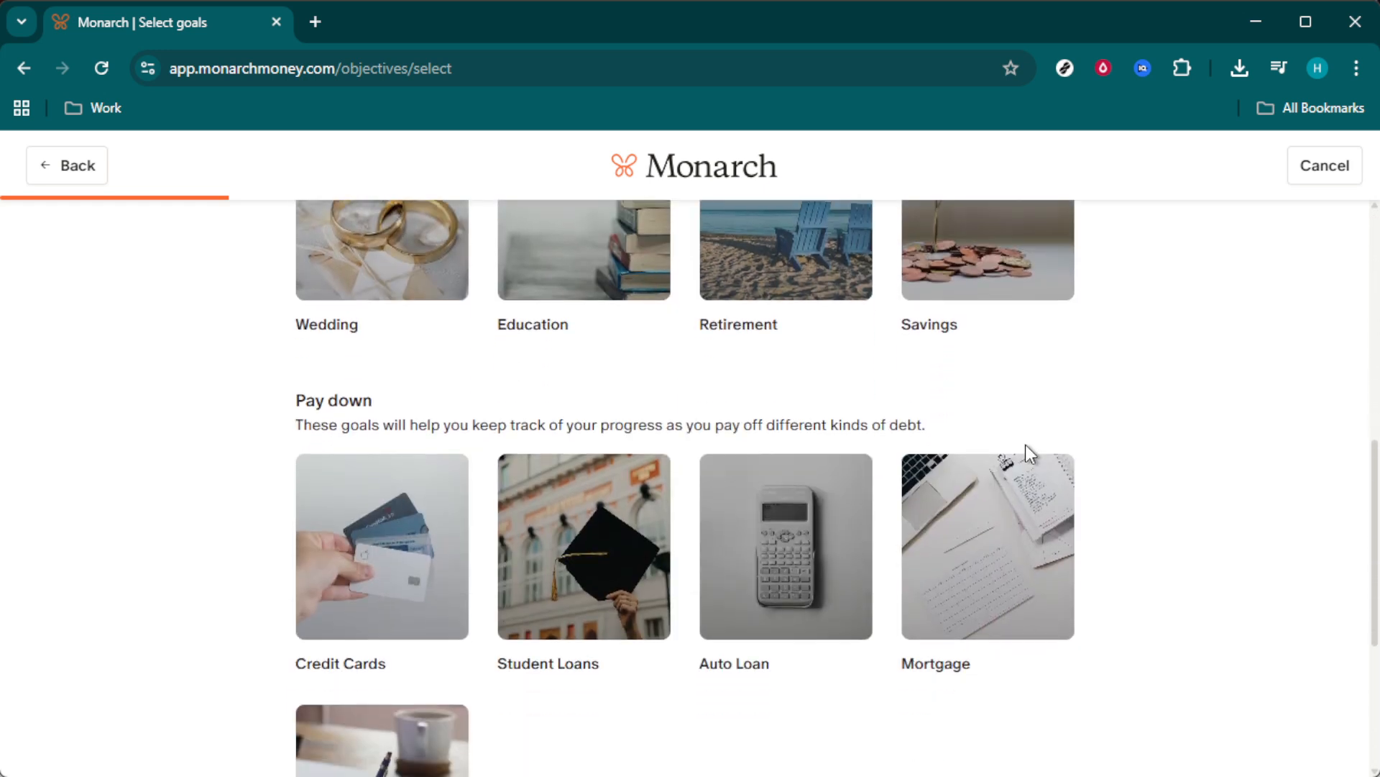
{"action": "scroll", "coordinate": [1021, 449], "scroll_direction": "down", "scroll_amount": 1}
{"action": "scroll", "coordinate": [1017, 449], "scroll_direction": "down", "scroll_amount": 2}
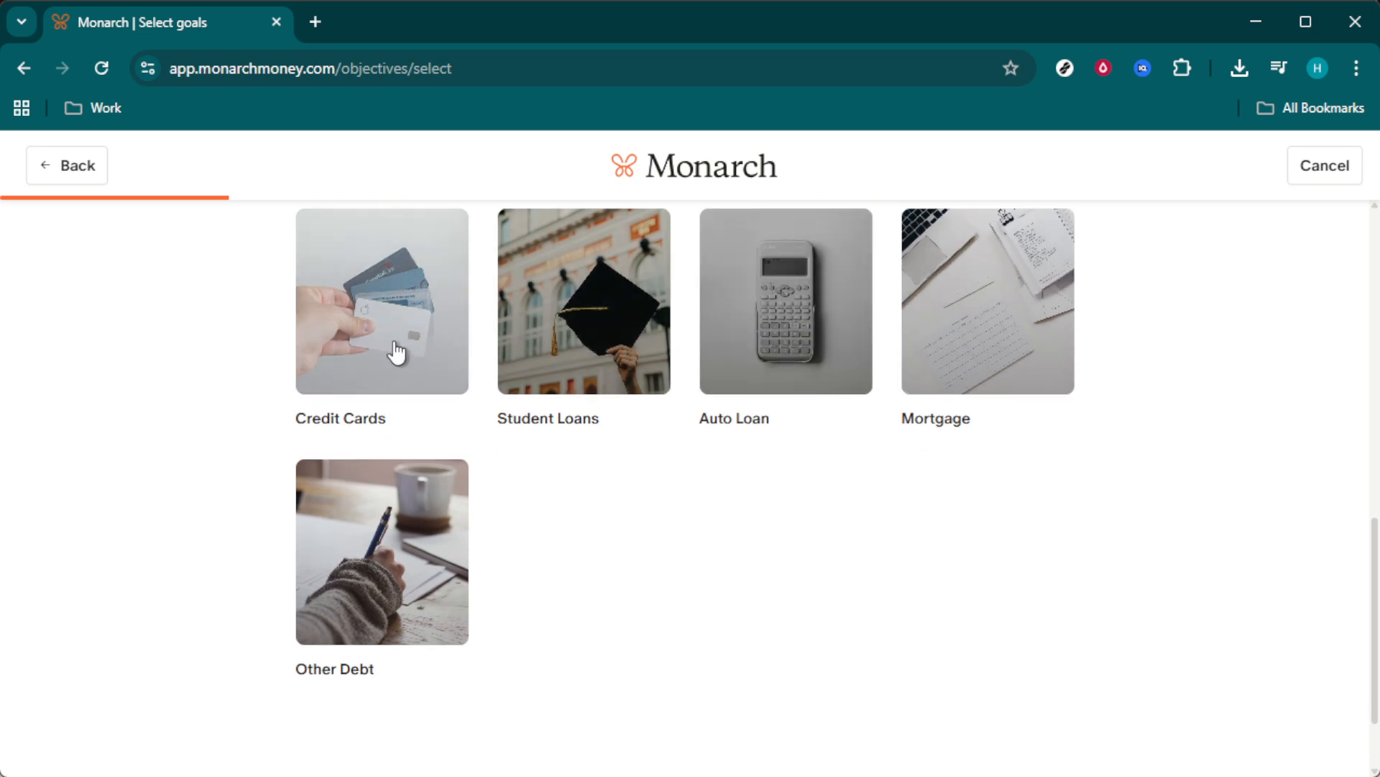
{"action": "left_click", "coordinate": [440, 341]}
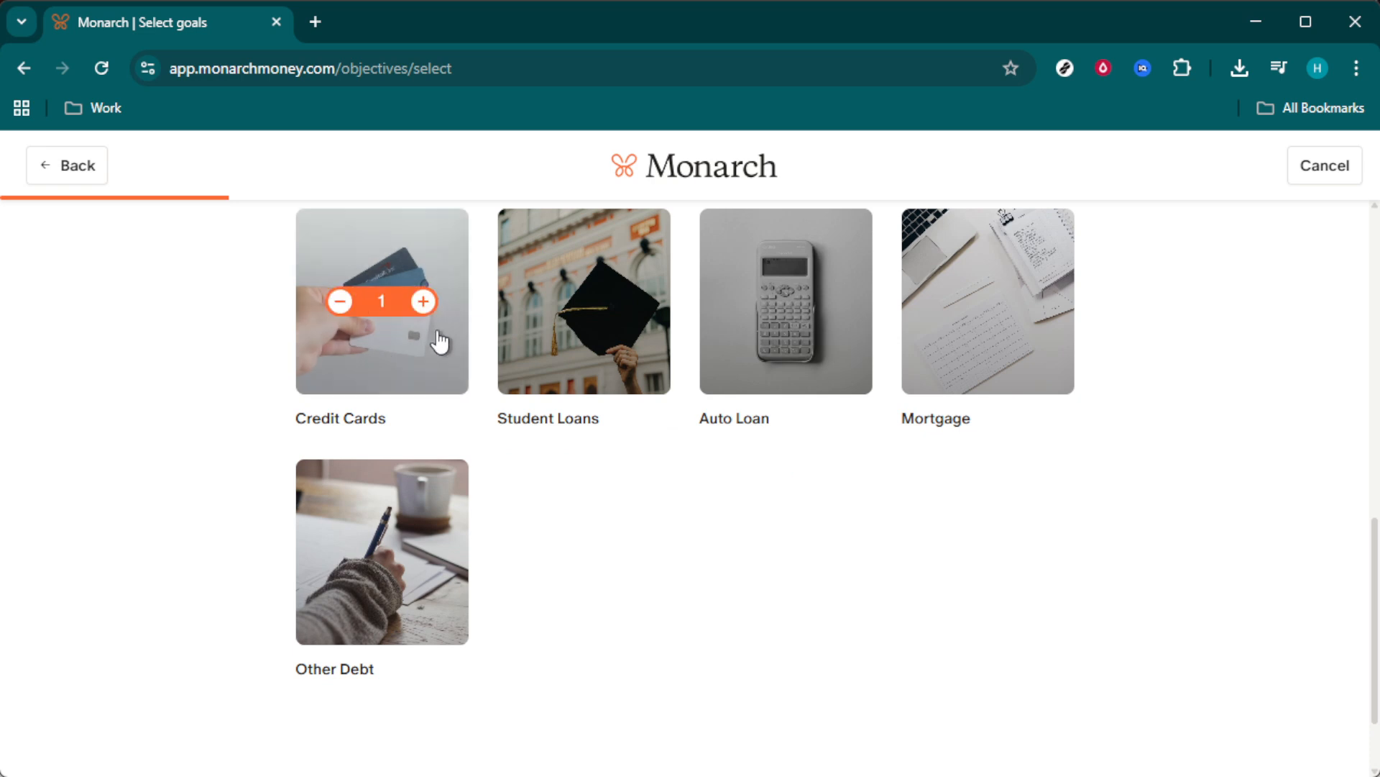
{"action": "scroll", "coordinate": [719, 439], "scroll_direction": "down", "scroll_amount": 2}
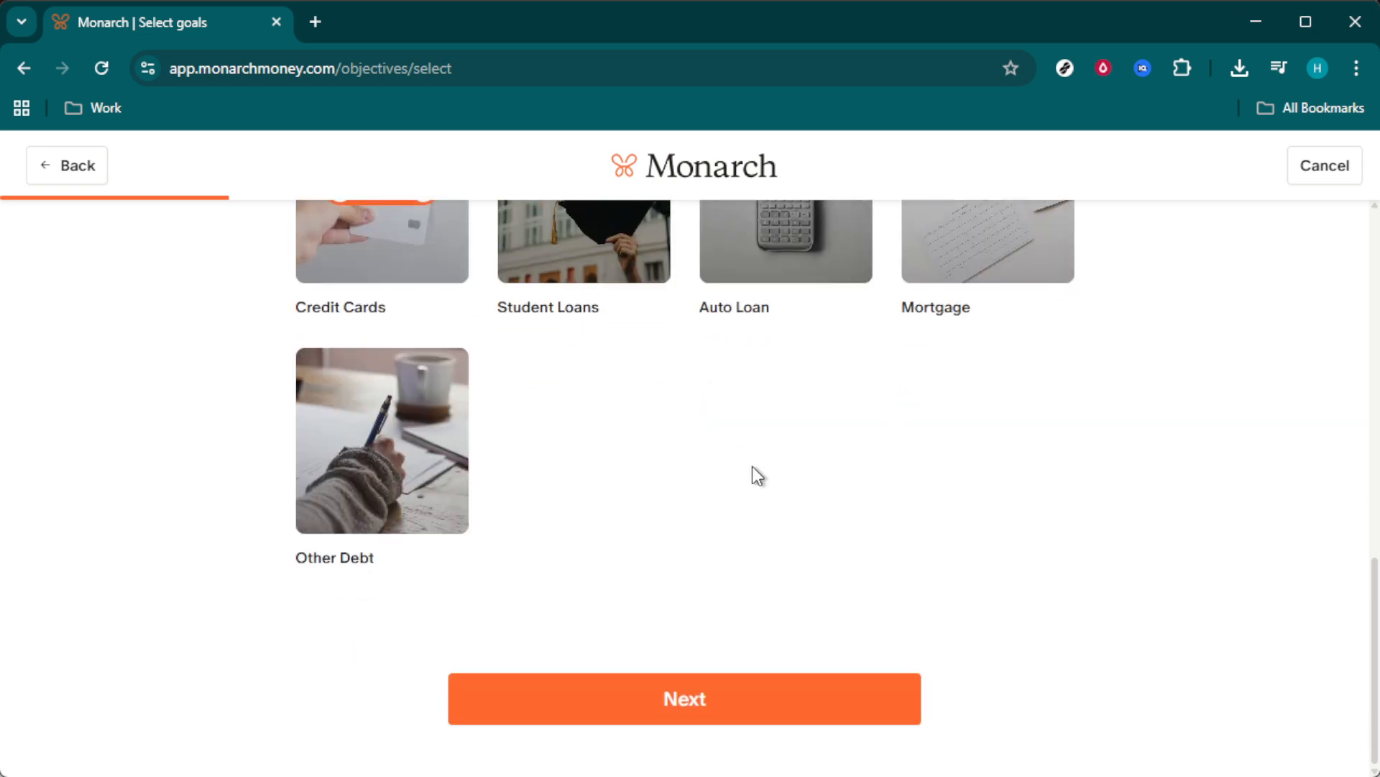
{"action": "left_click", "coordinate": [675, 693]}
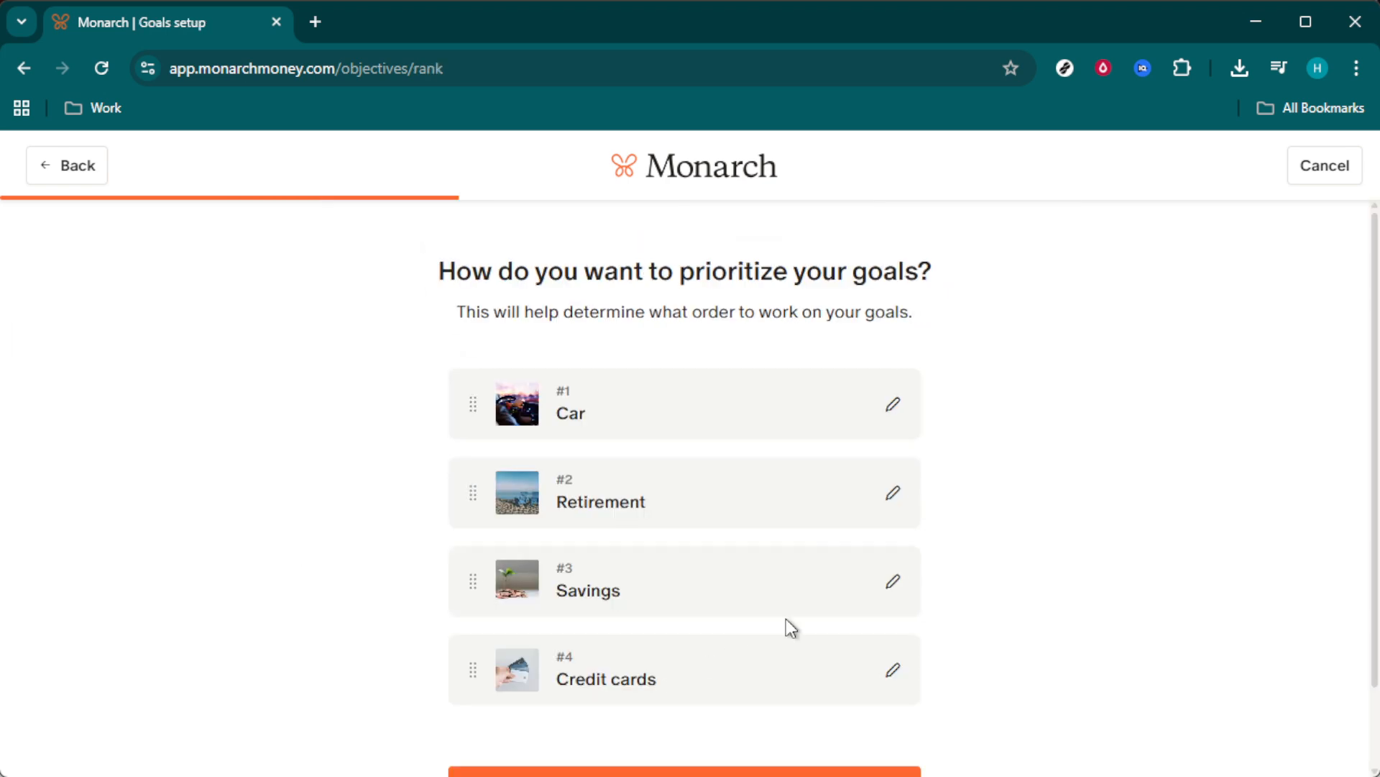
Accept the listed goal priority order and the prefilled target amounts in the goal setup.
{"action": "scroll", "coordinate": [875, 549], "scroll_direction": "down", "scroll_amount": 1}
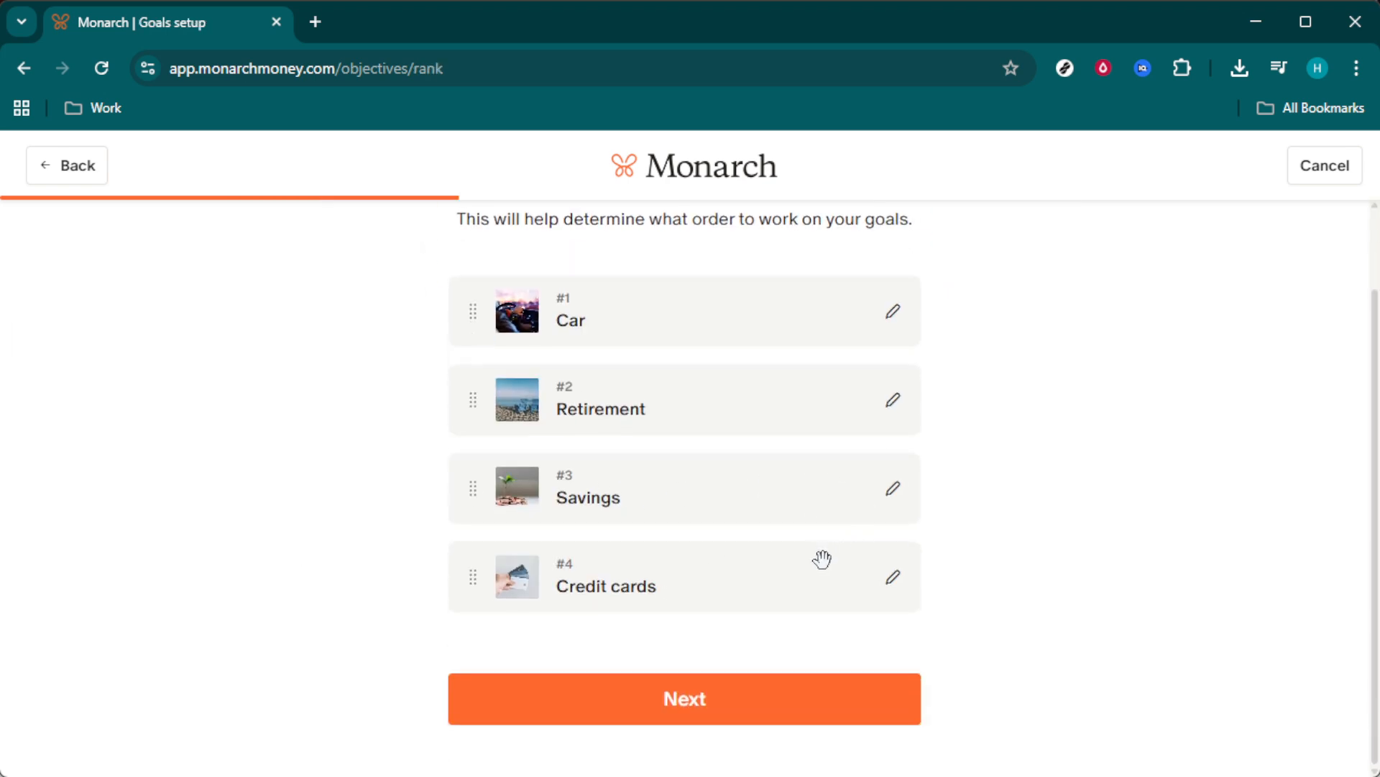
{"action": "left_click", "coordinate": [783, 716]}
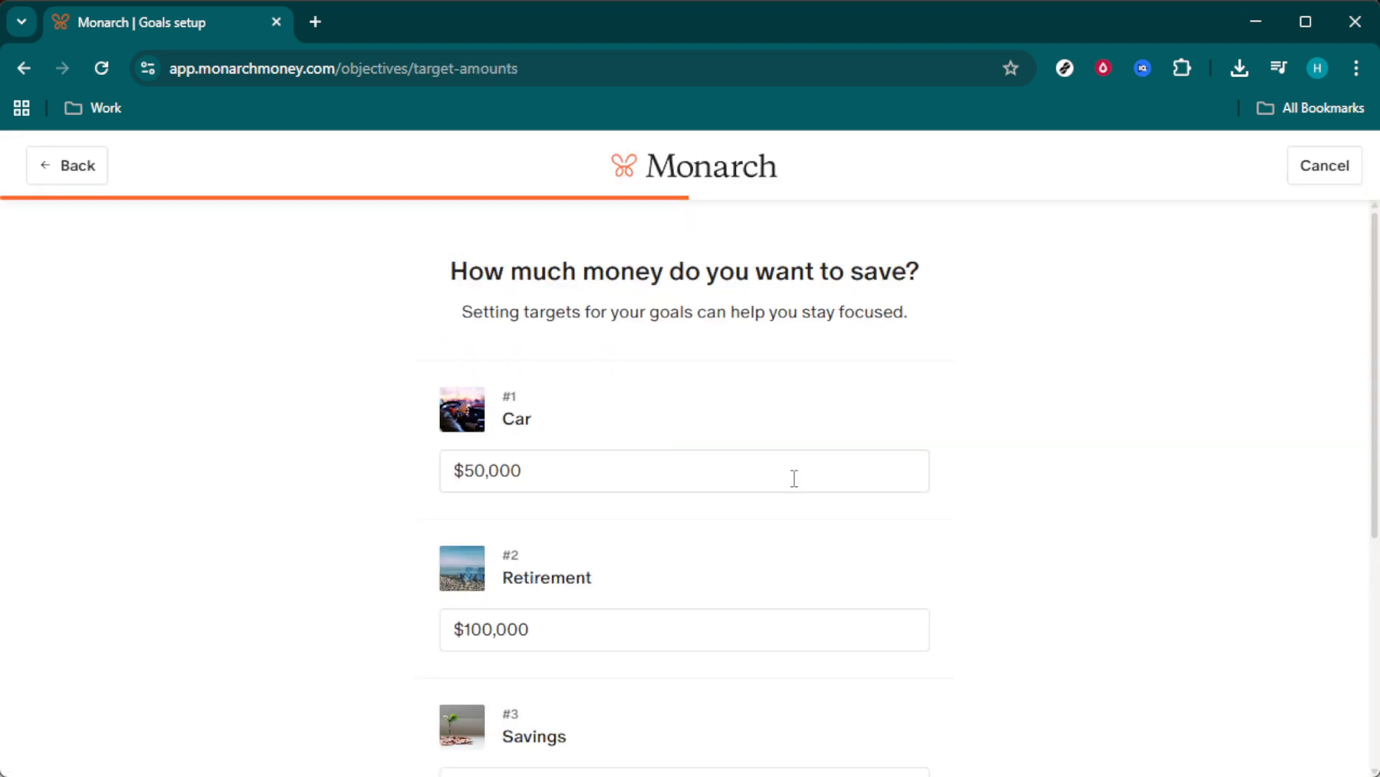
{"action": "scroll", "coordinate": [712, 540], "scroll_direction": "down", "scroll_amount": 3}
{"action": "scroll", "coordinate": [748, 629], "scroll_direction": "down", "scroll_amount": 2}
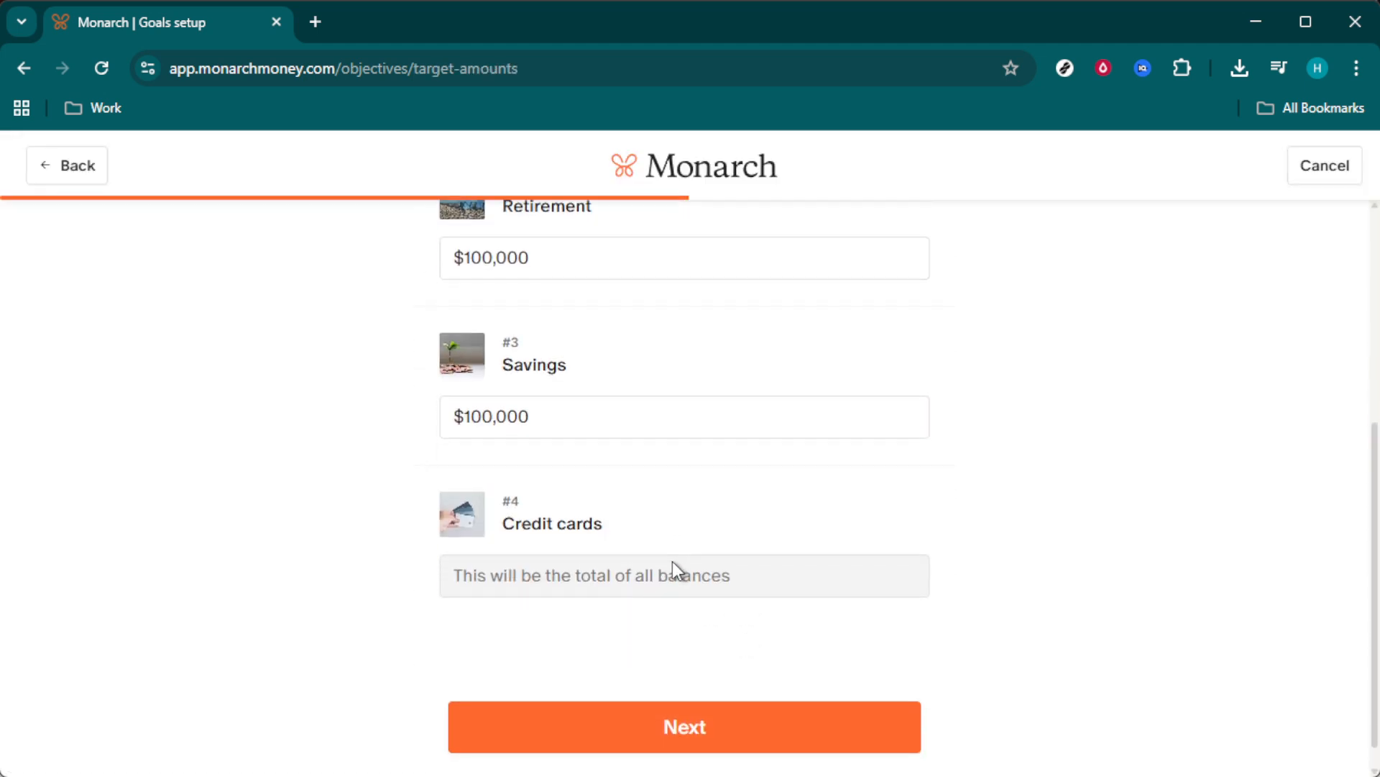
{"action": "scroll", "coordinate": [745, 676], "scroll_direction": "down", "scroll_amount": 1}
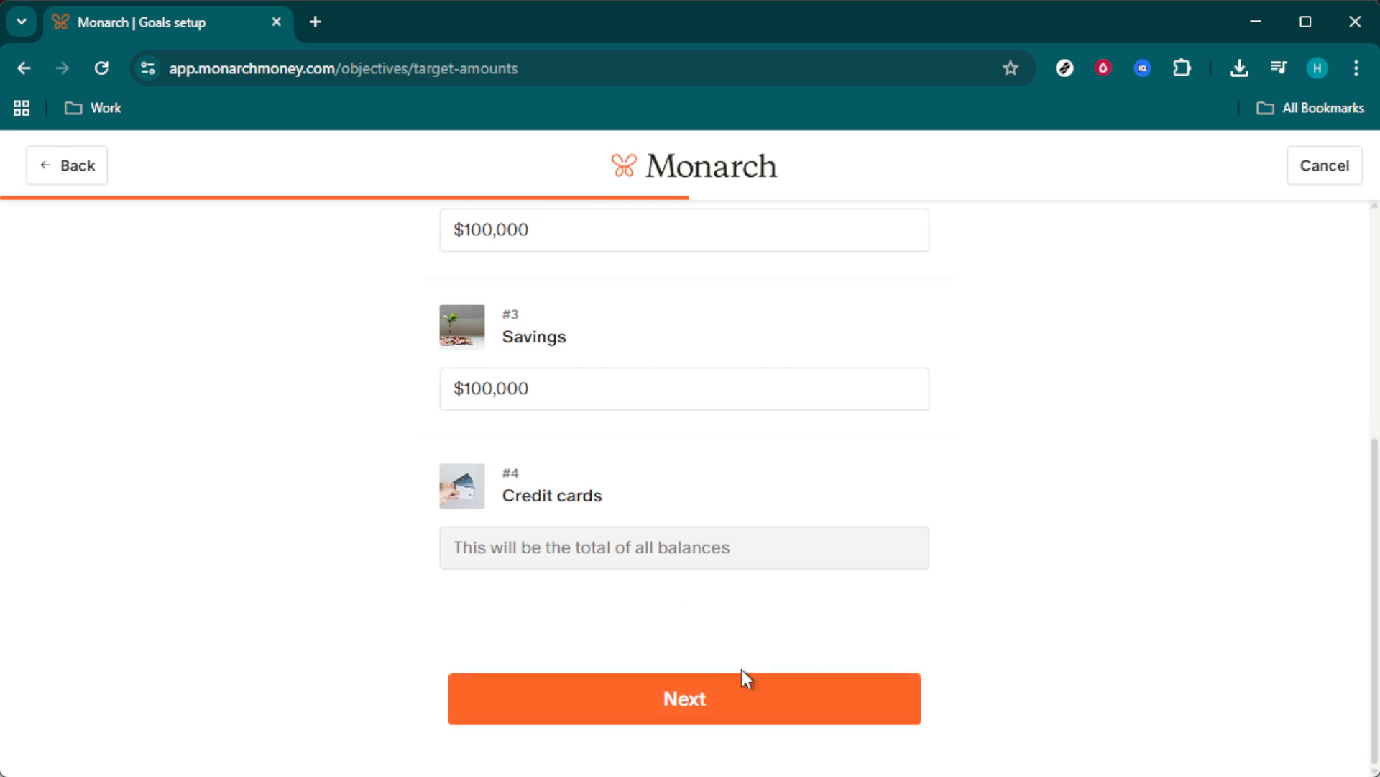
{"action": "left_click", "coordinate": [677, 709]}
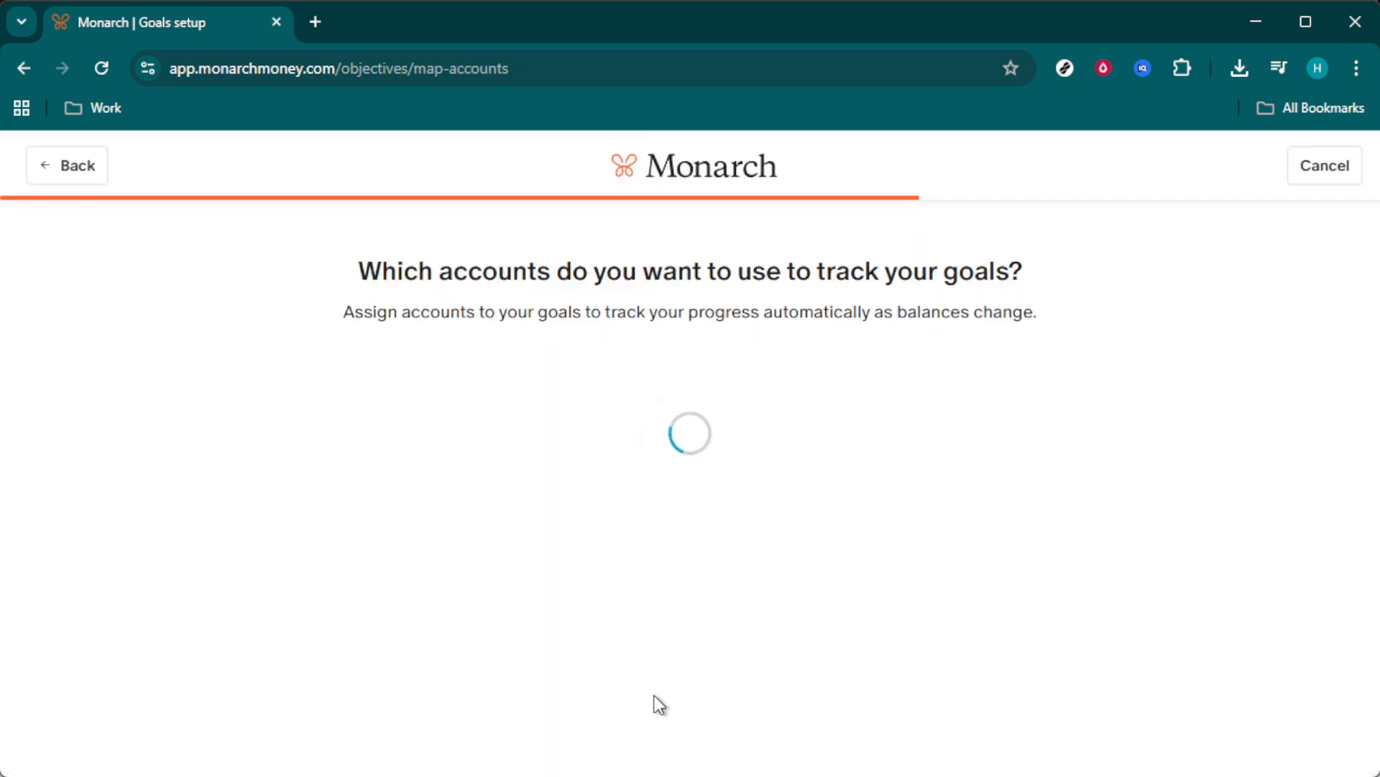
Finish the goal setup, skipping account assignment, monthly allocations and the pre-paycheck retirement contribution.
{"action": "scroll", "coordinate": [999, 521], "scroll_direction": "down", "scroll_amount": 5}
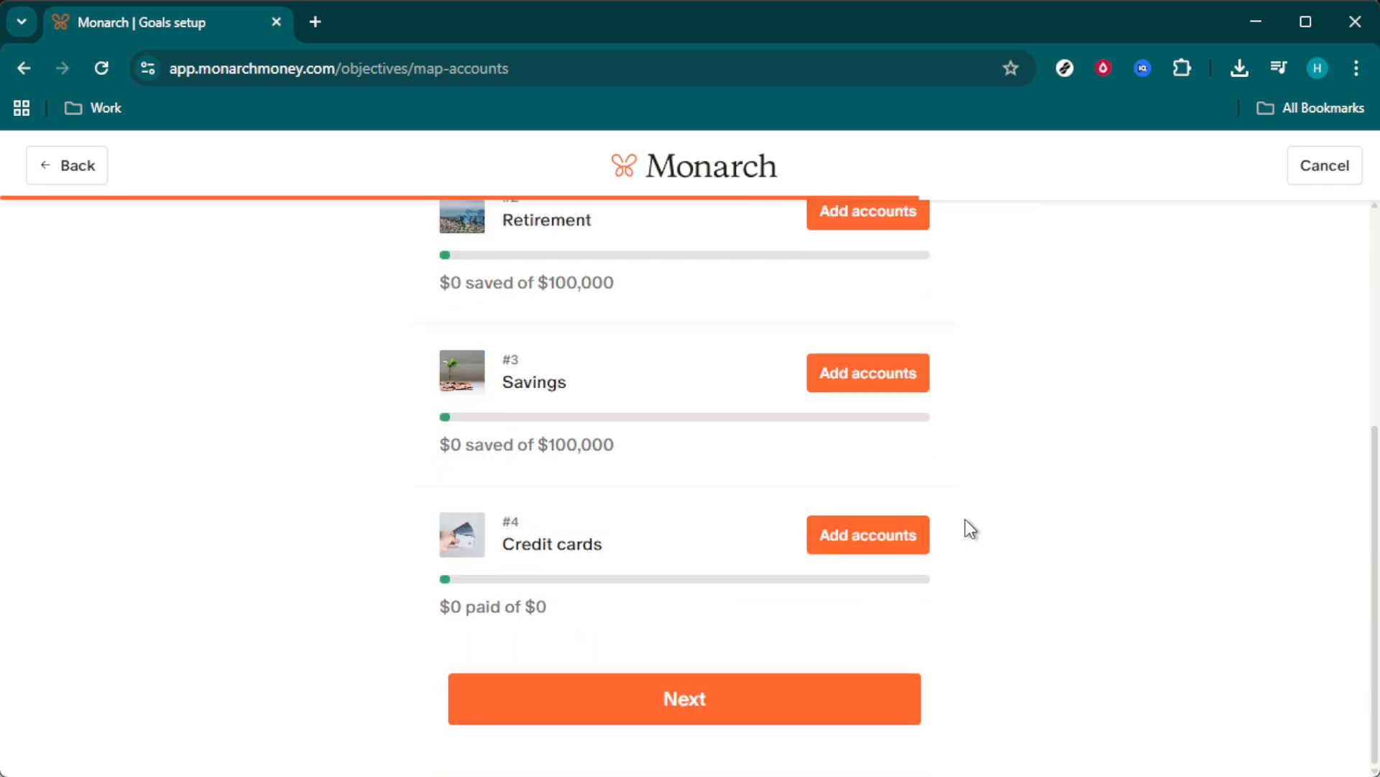
{"action": "left_click", "coordinate": [698, 716]}
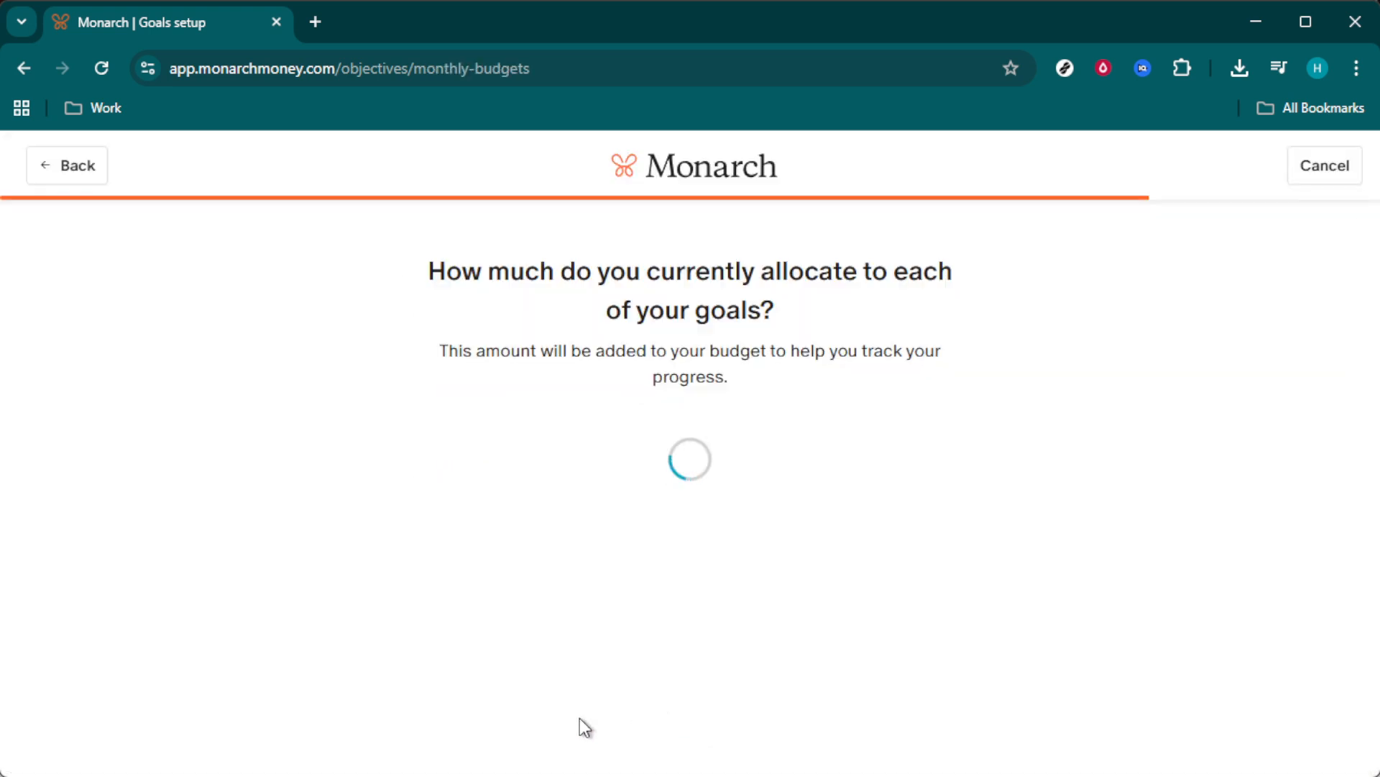
{"action": "scroll", "coordinate": [881, 481], "scroll_direction": "down", "scroll_amount": 7}
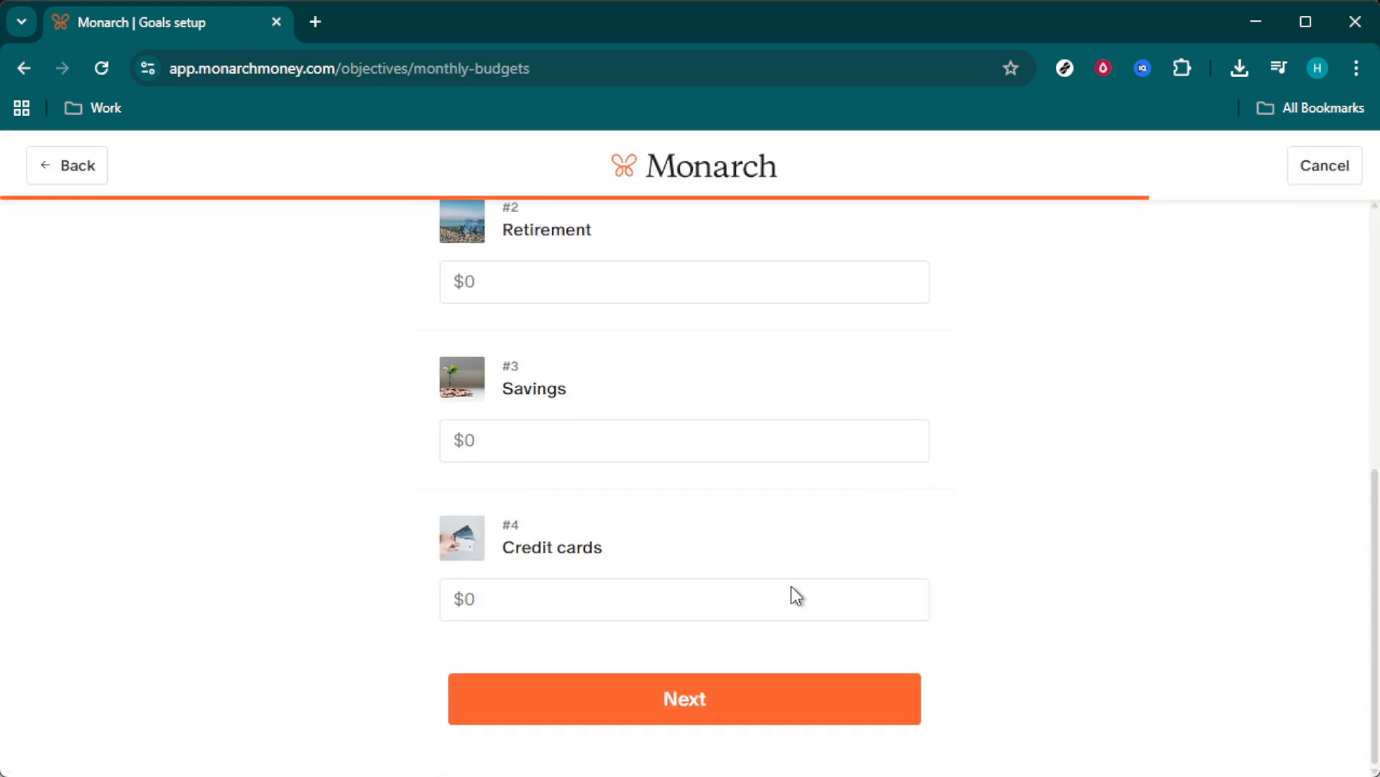
{"action": "left_click", "coordinate": [692, 704]}
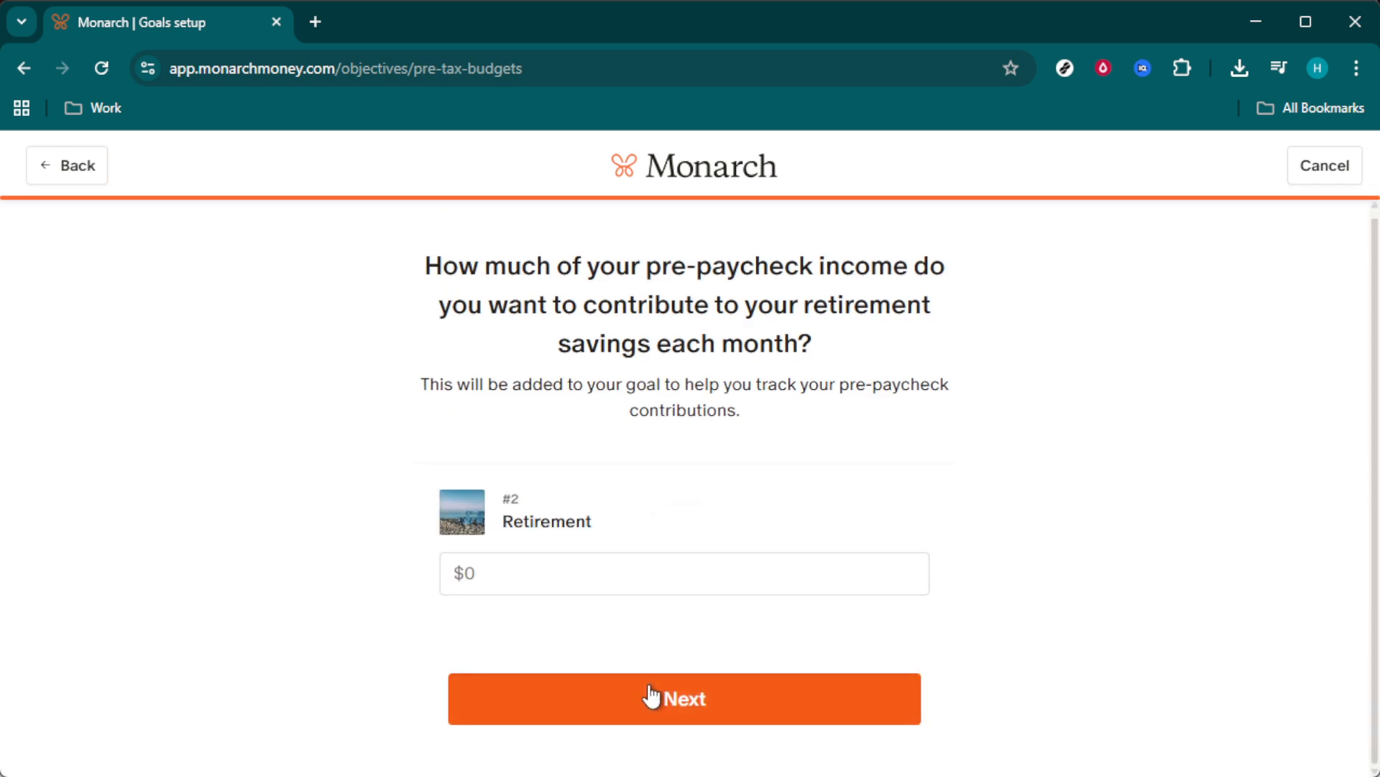
{"action": "left_click", "coordinate": [648, 686]}
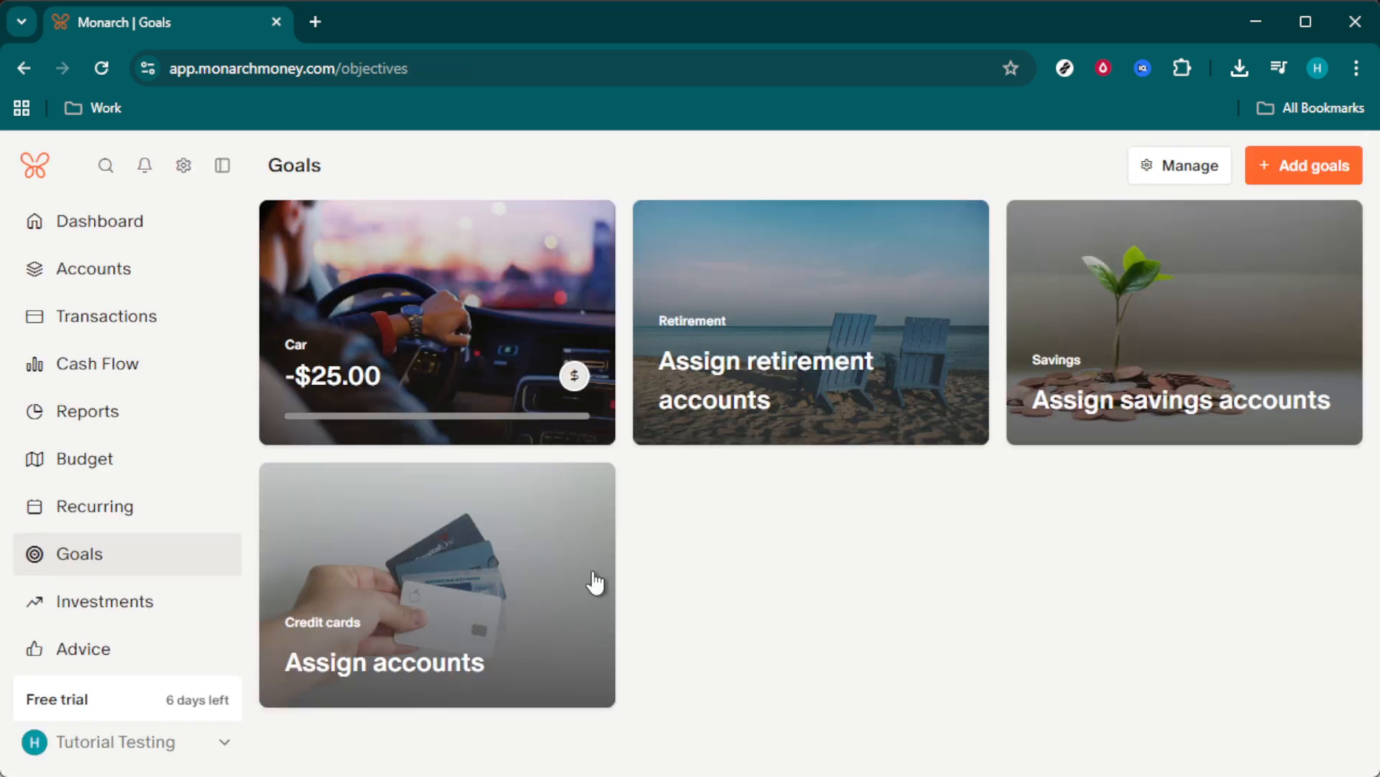
Review the dashboard and the transactions list, and return to the dashboard.
{"action": "left_click", "coordinate": [149, 222]}
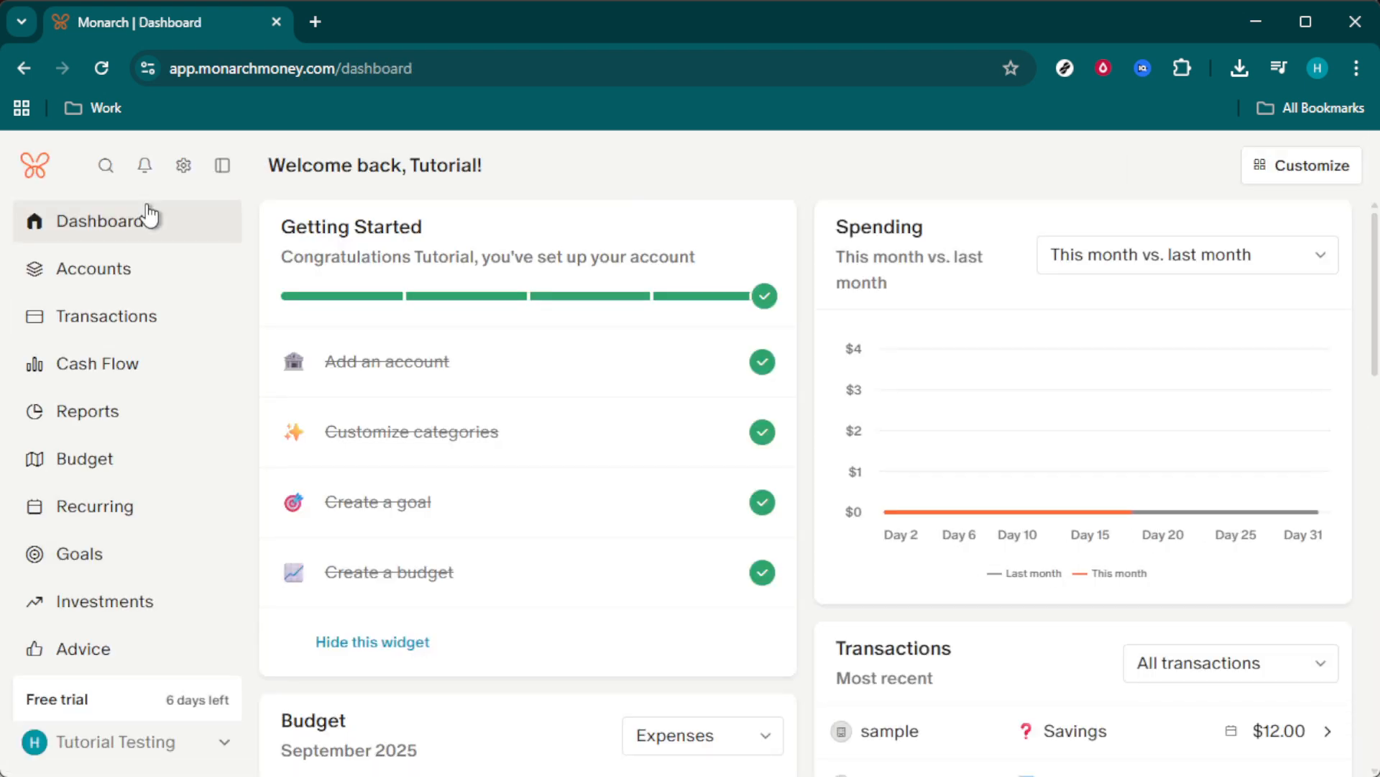
{"action": "left_click", "coordinate": [128, 317]}
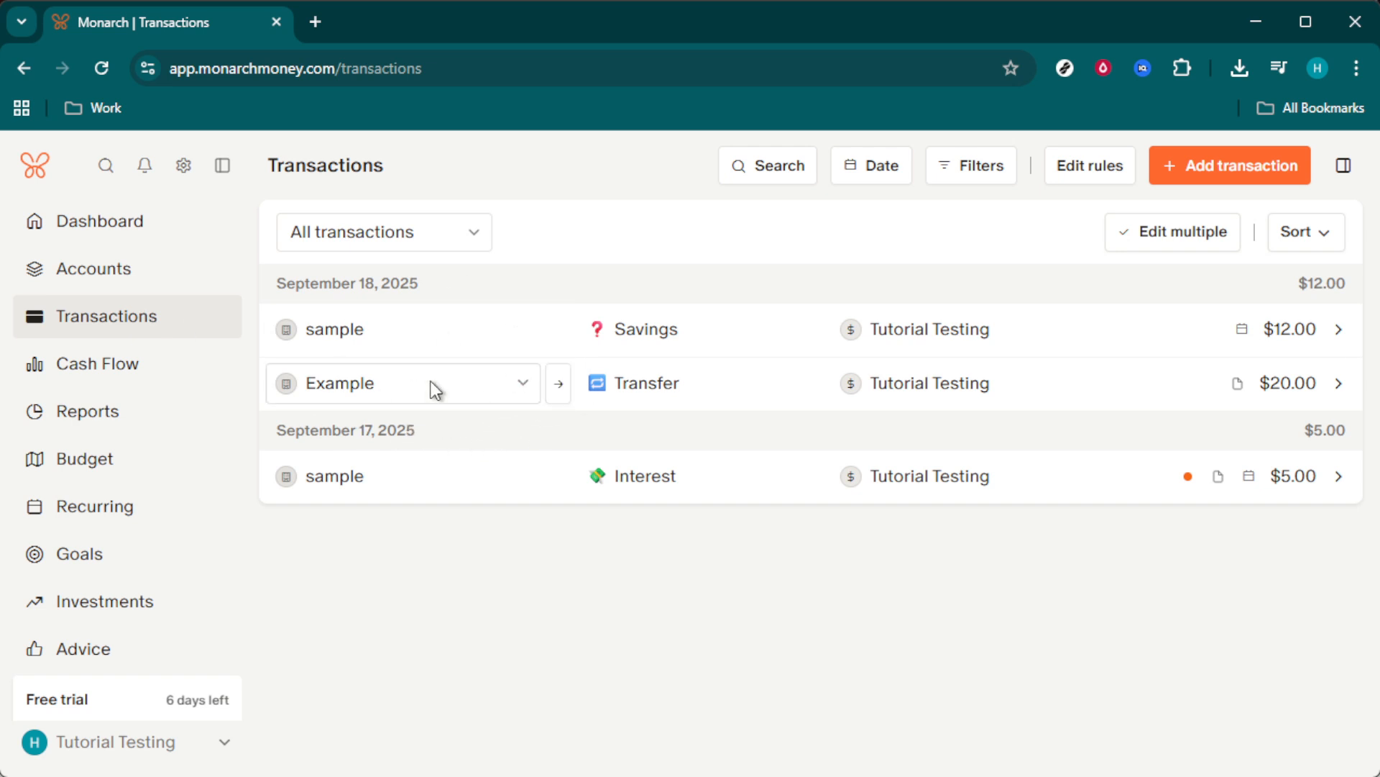
{"action": "left_click", "coordinate": [149, 228]}
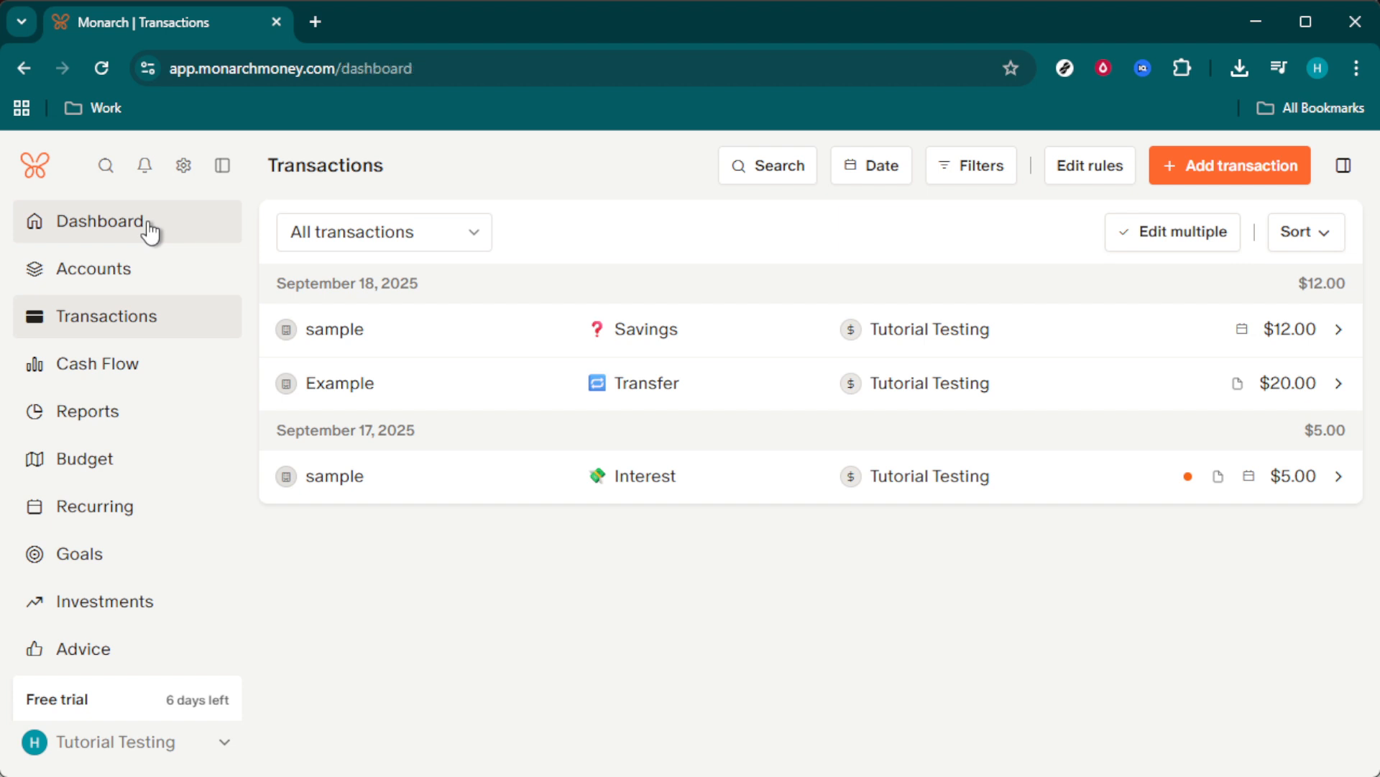